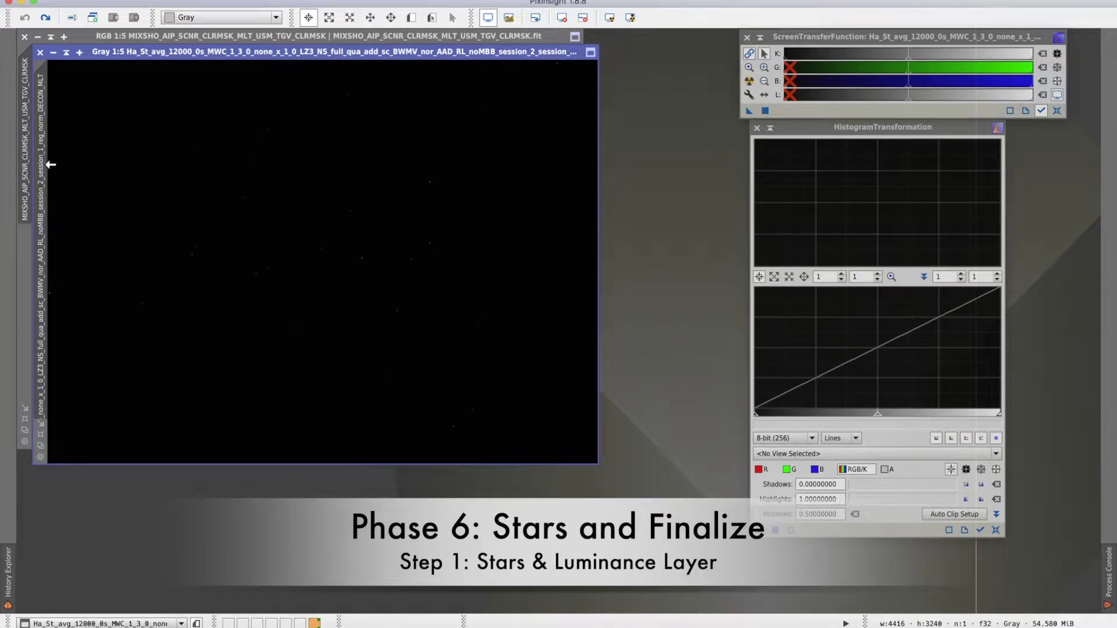
- Duplicate the Ha image and permanently stretch the clone via STF-derived HistogramTransformation (shadows 0.00690463, midtones 0.00274215)
mouse_move(46, 166)
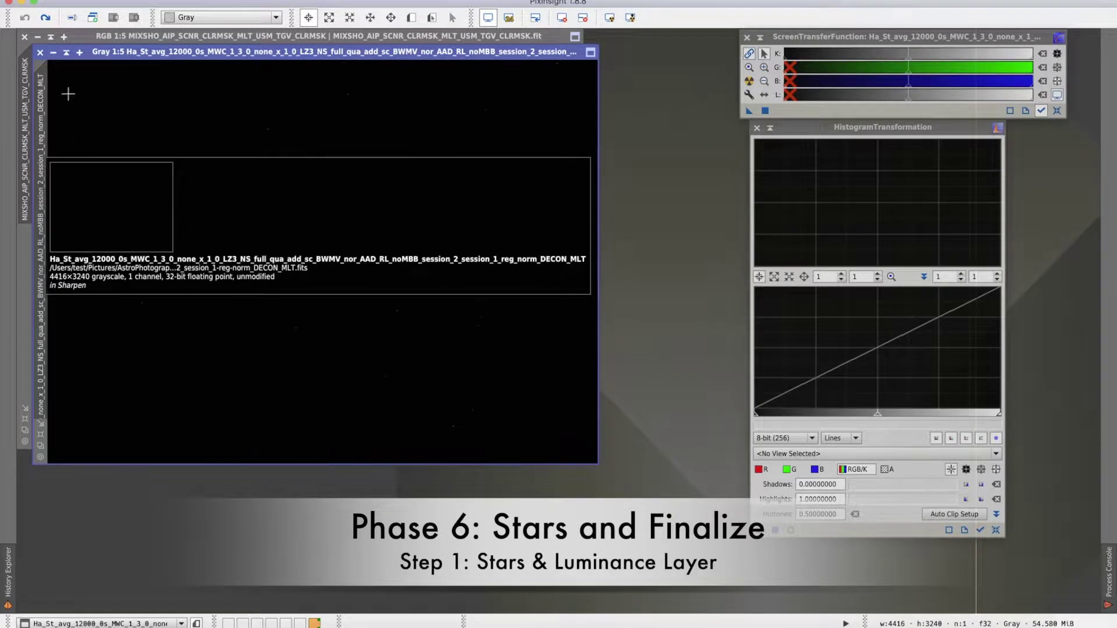
right_click(45, 115)
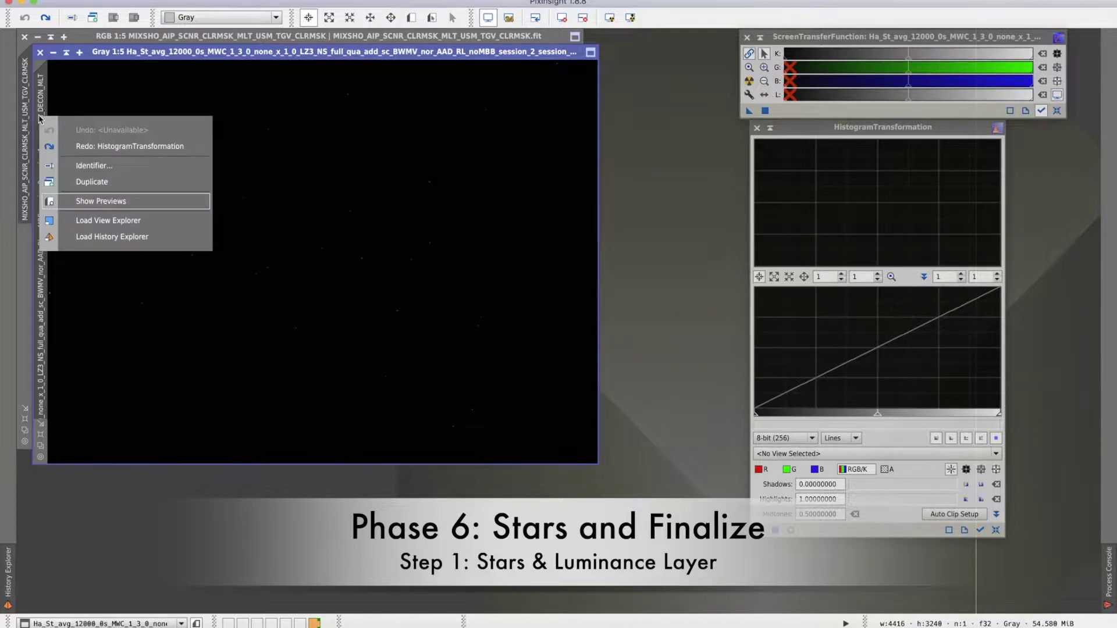
click(101, 183)
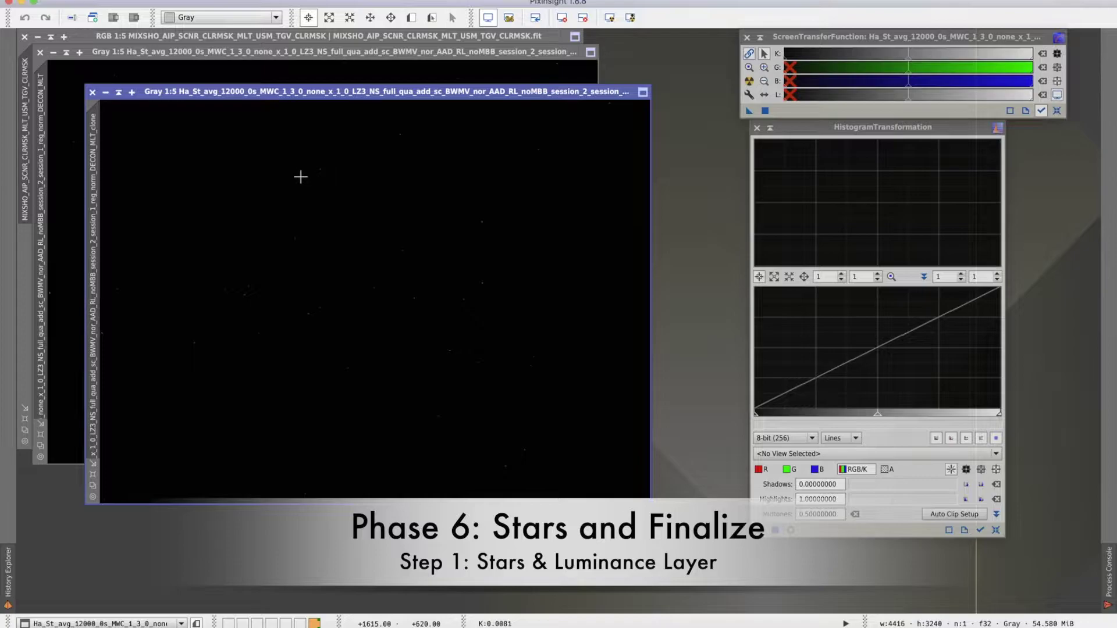
click(750, 82)
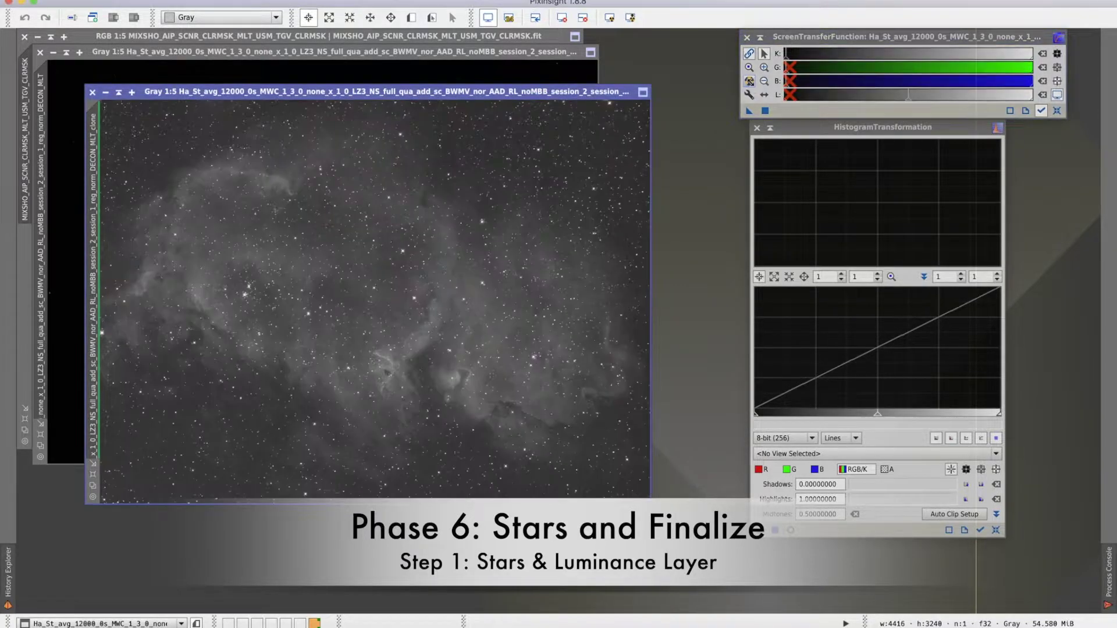
drag(749, 110, 842, 535)
click(747, 530)
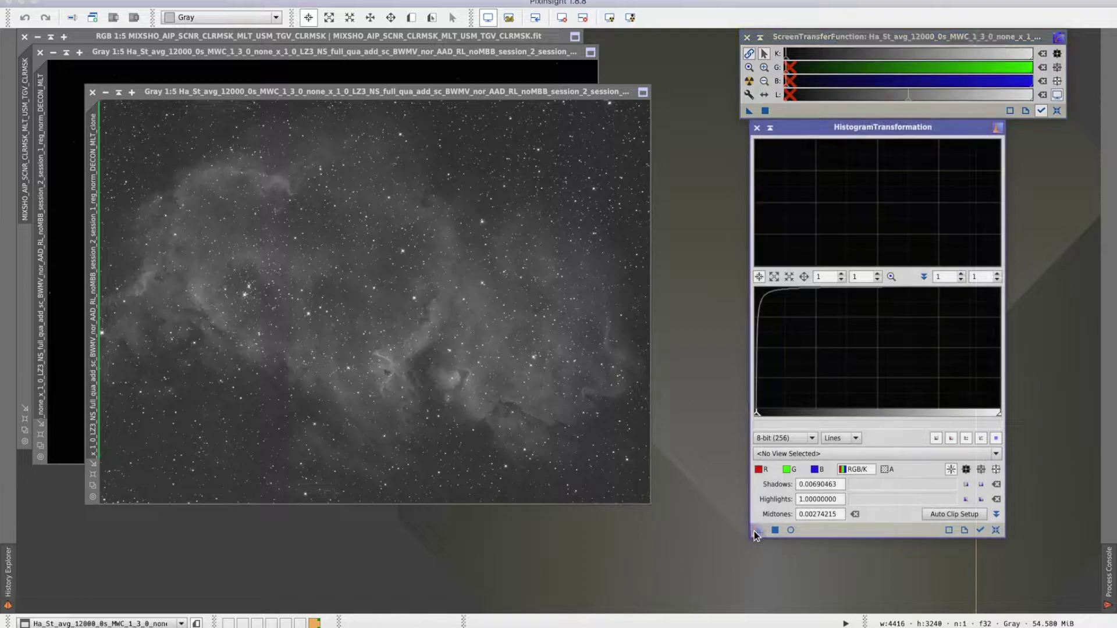
click(403, 326)
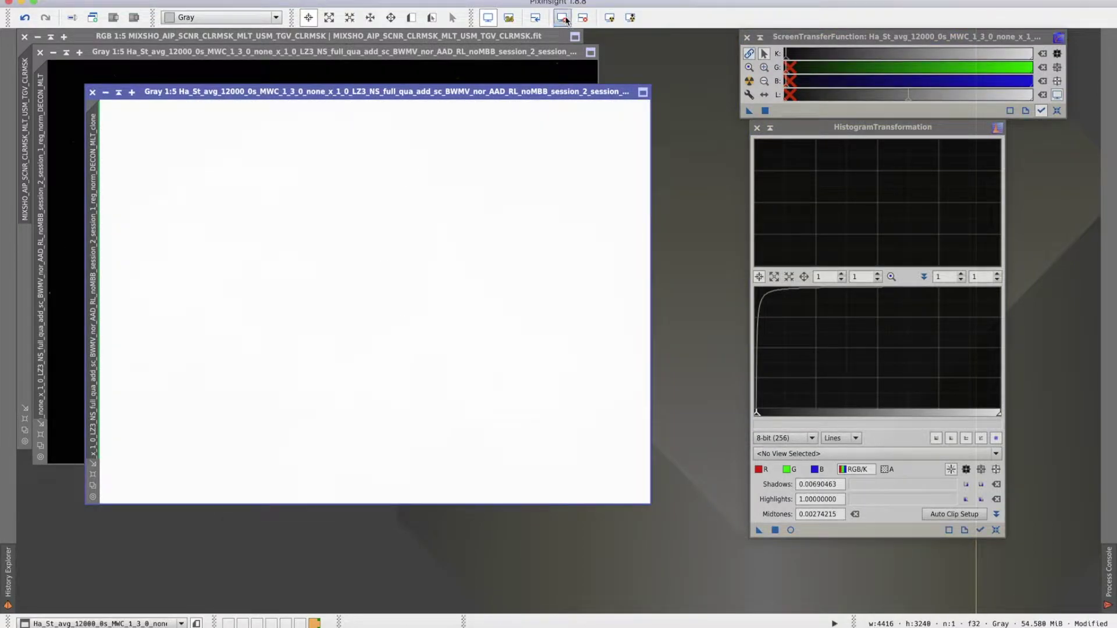
click(562, 18)
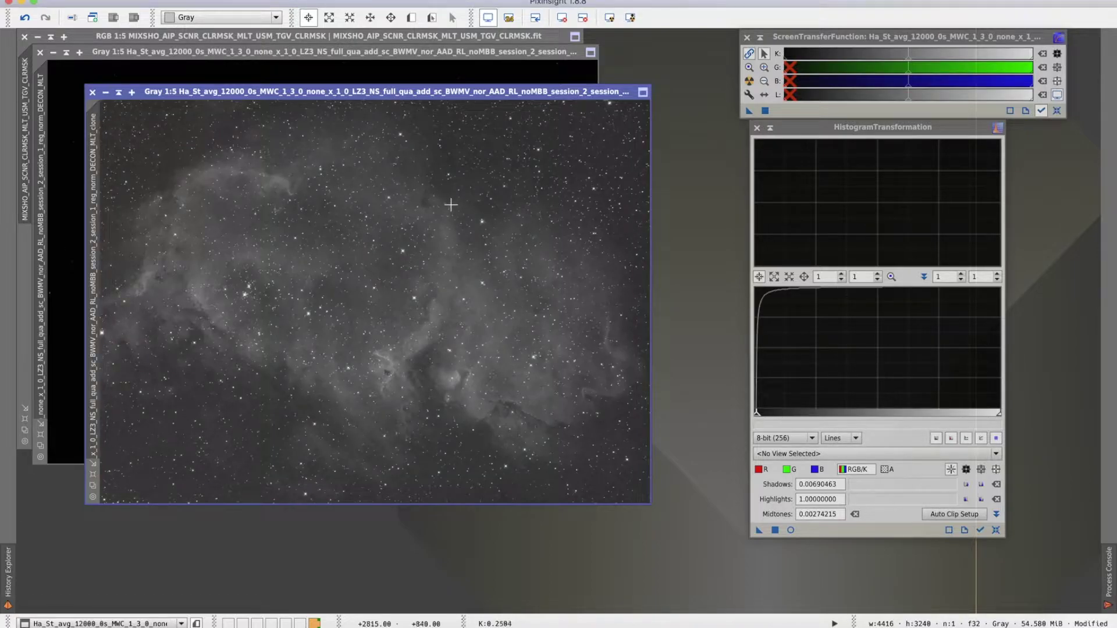
- Zoom in and out on the stretched clone, then bring the original unstretched Ha image forward
scroll(401, 298, up, 5)
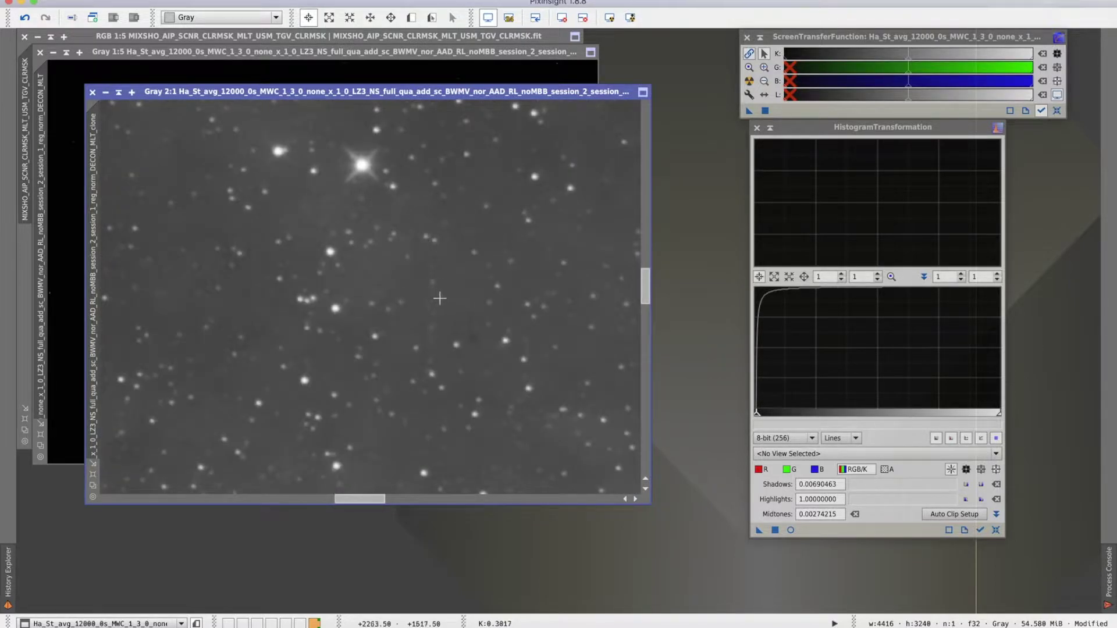
scroll(457, 300, down, 4)
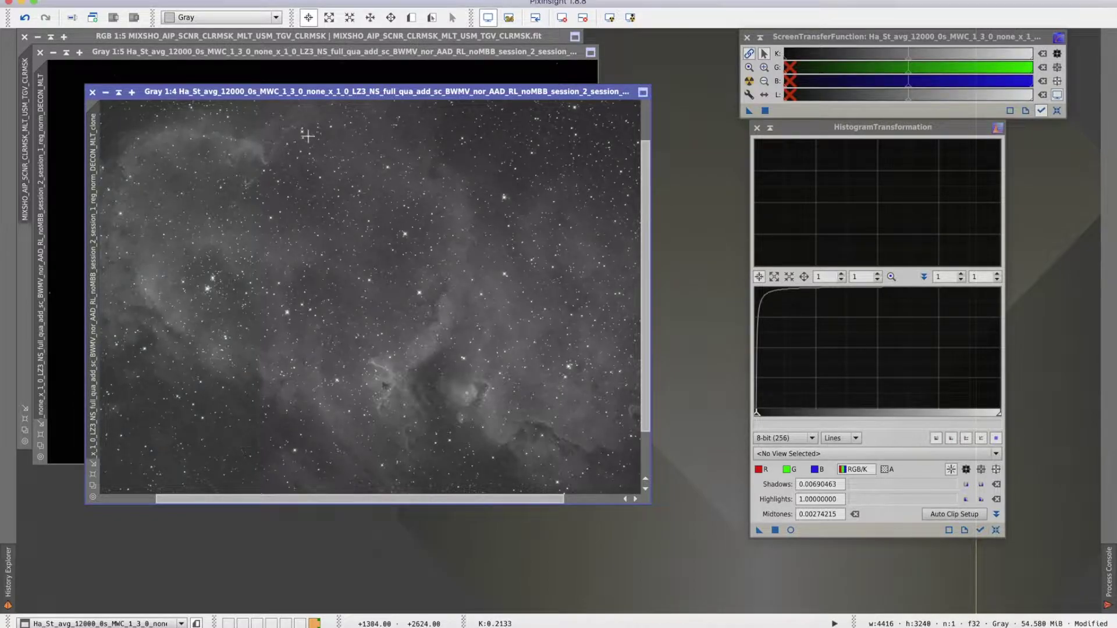
click(341, 53)
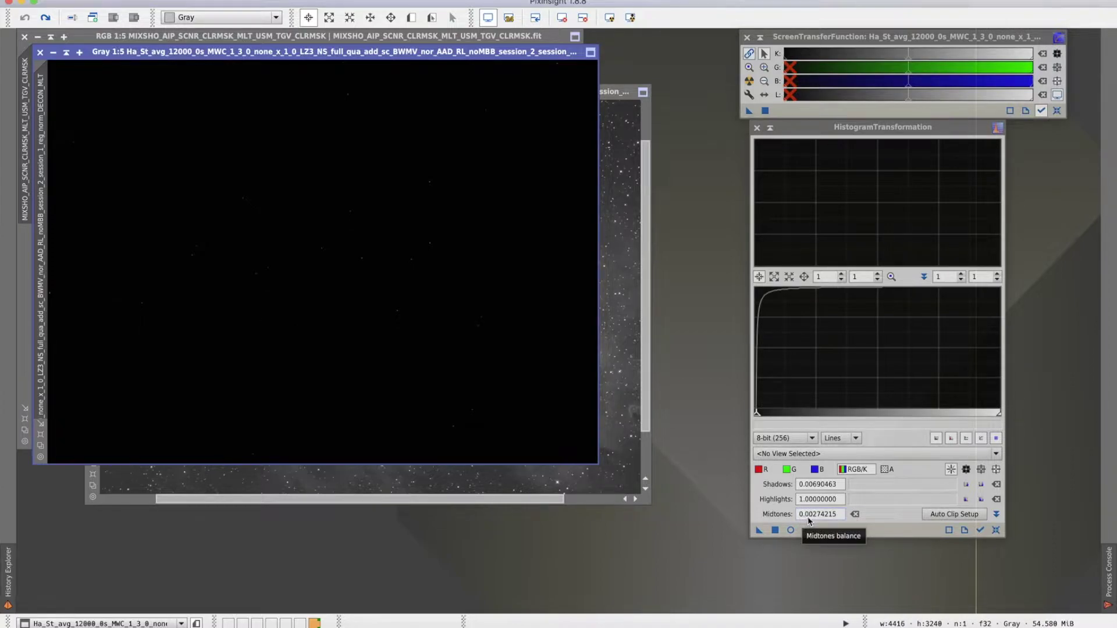
- Apply a gentle HistogramTransformation stretch with midtones 0.03 to the original Ha image and inspect it
click(817, 514)
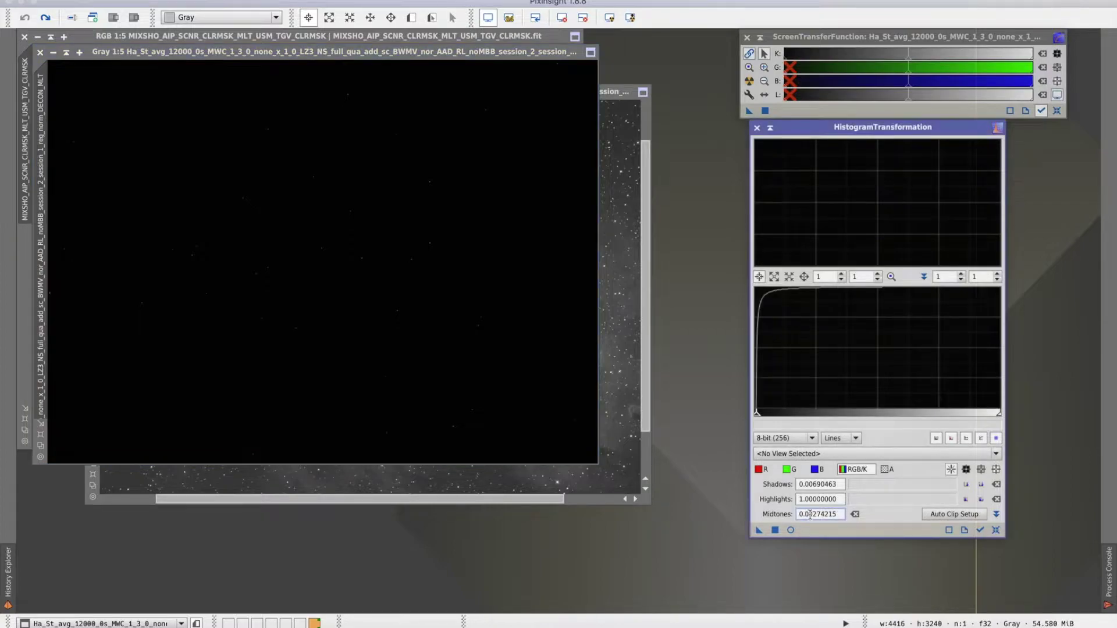
drag(810, 515, 841, 529)
text(3)
key(Return)
drag(757, 530, 427, 365)
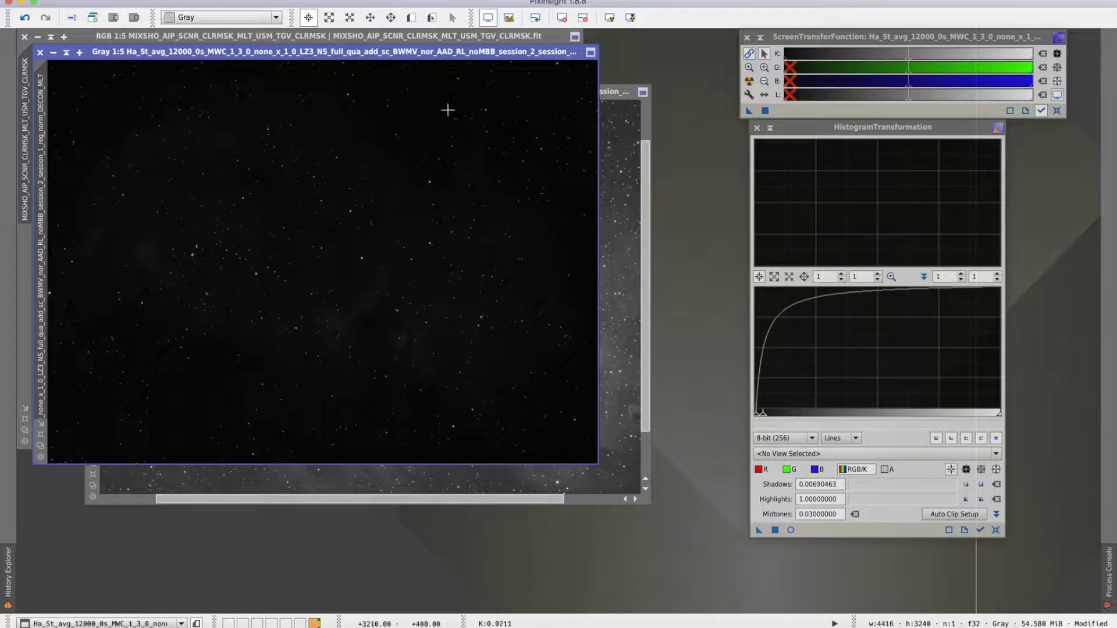
scroll(343, 268, up, 2)
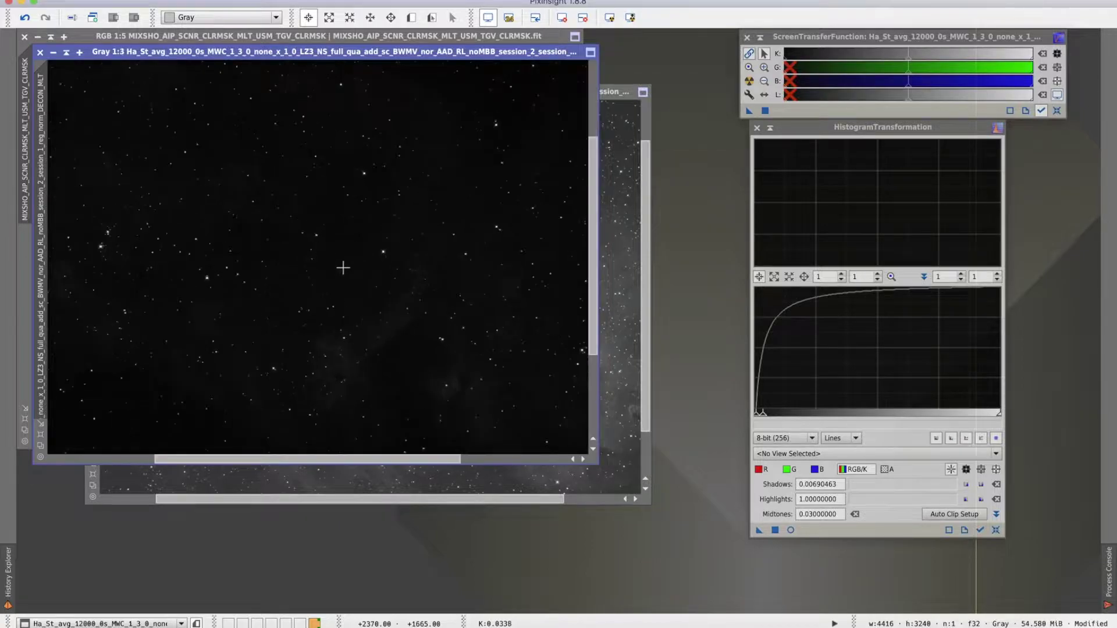
scroll(343, 267, up, 3)
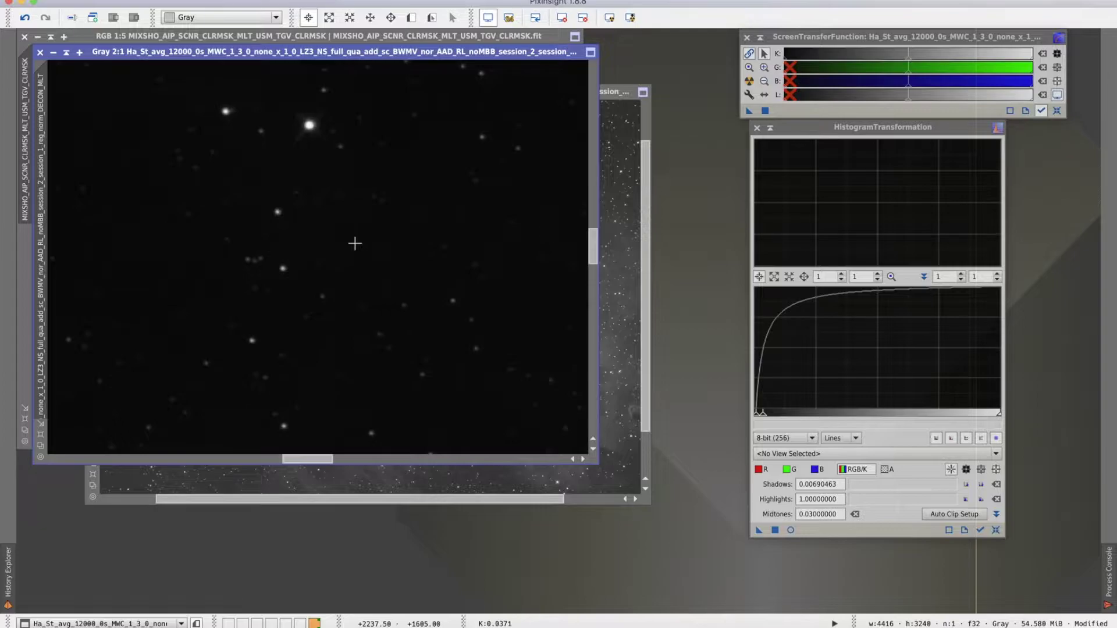
scroll(355, 243, down, 5)
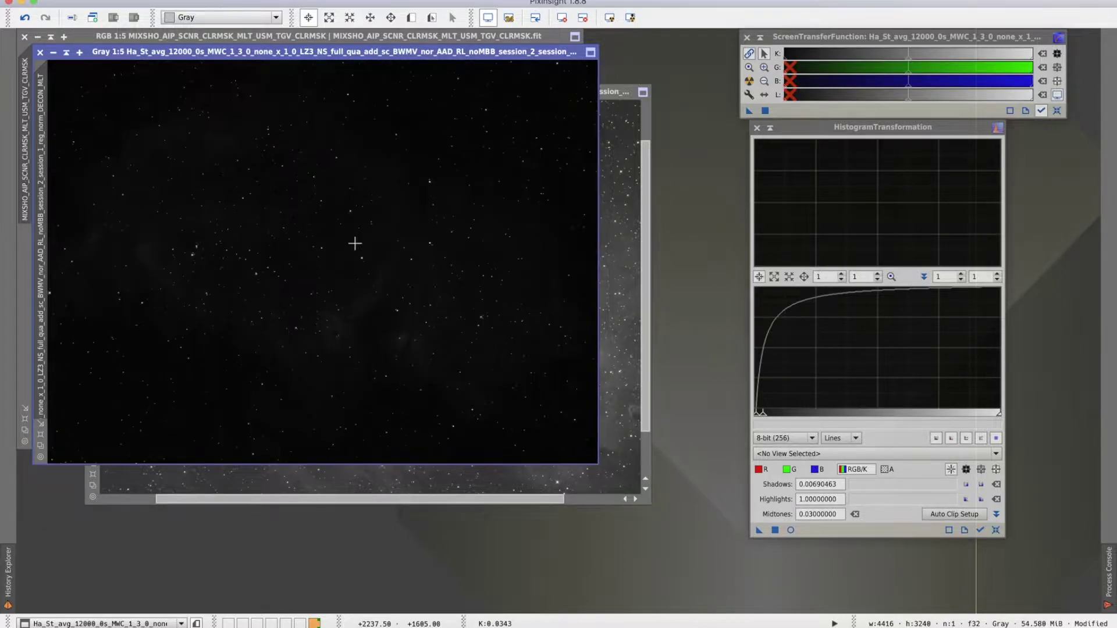
- Close the stretched Ha clone without saving its changes
click(616, 141)
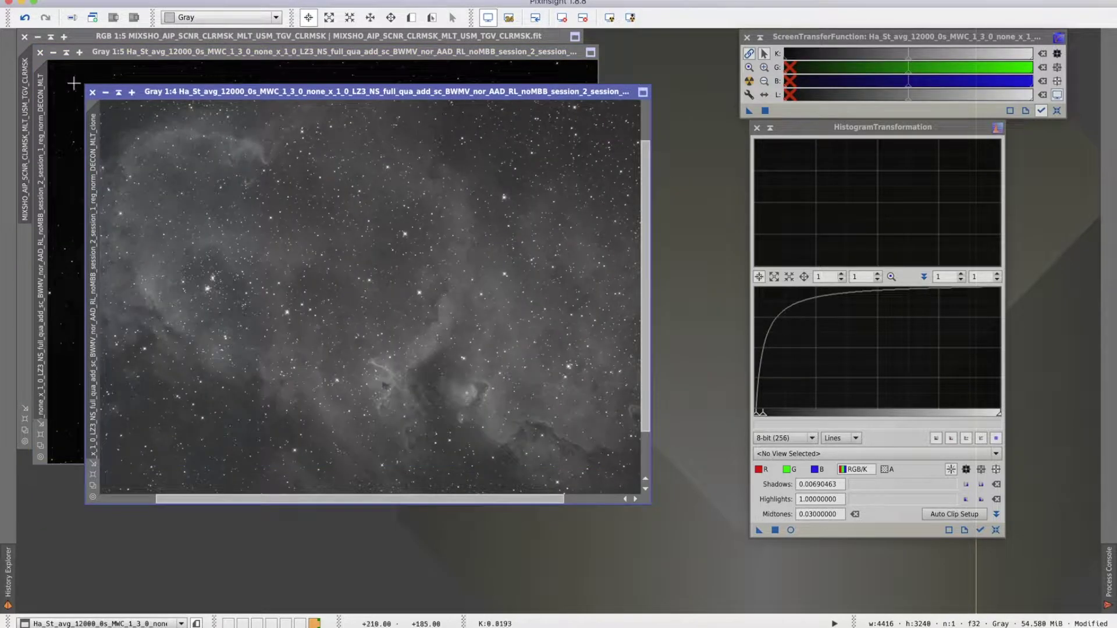
click(92, 92)
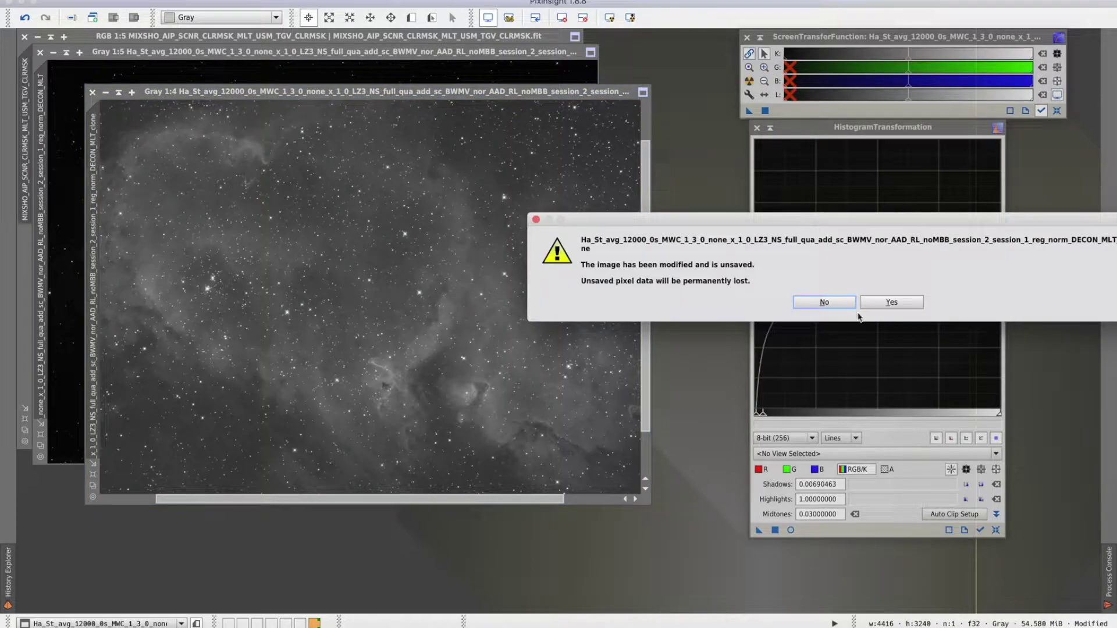
click(872, 305)
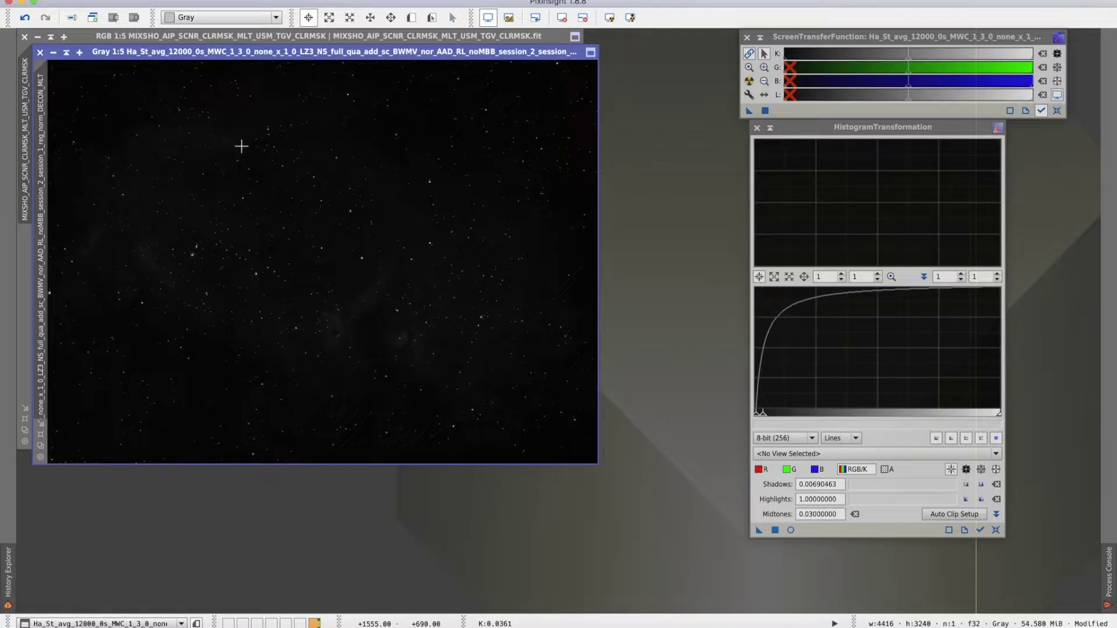
- Shade the Ha star window aside and extract the CIE L* lightness from the RGB SHO image
click(66, 52)
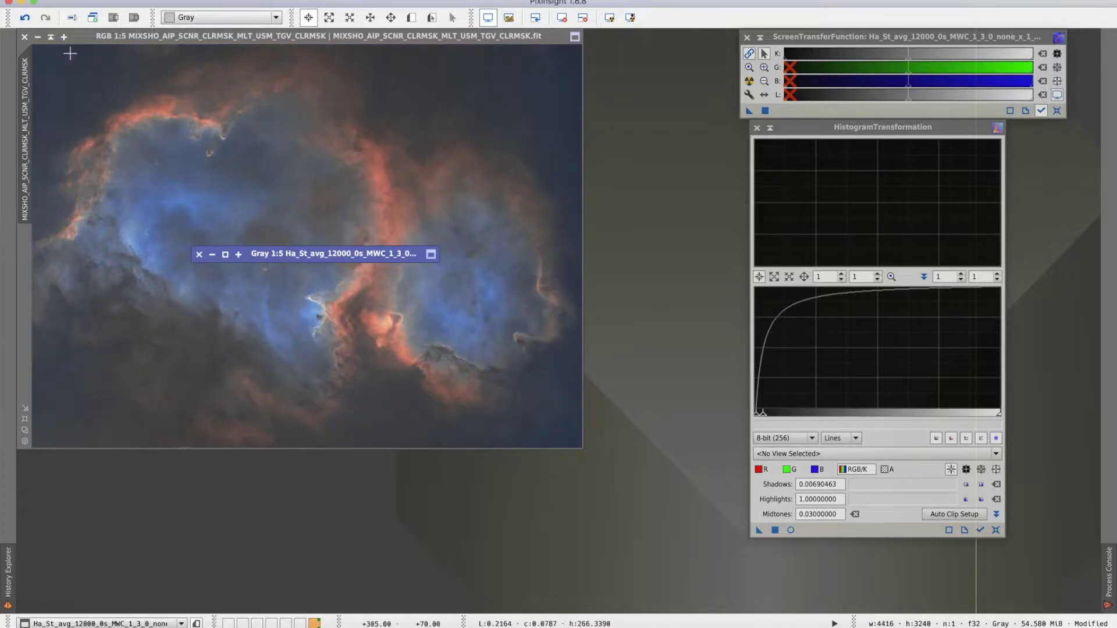
drag(307, 254, 722, 36)
click(343, 38)
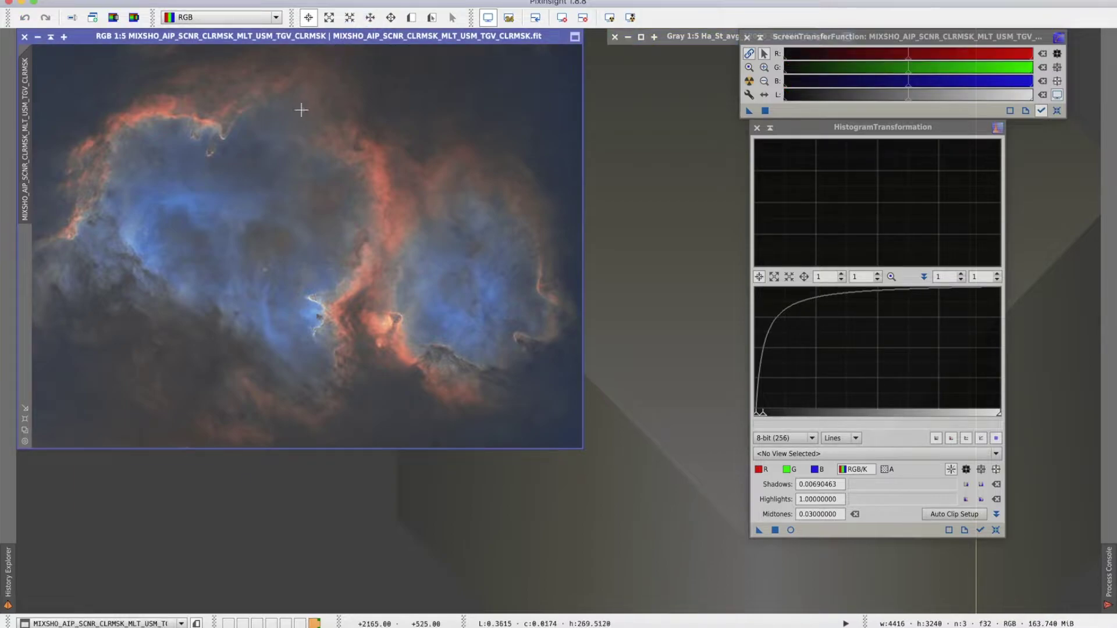
click(113, 19)
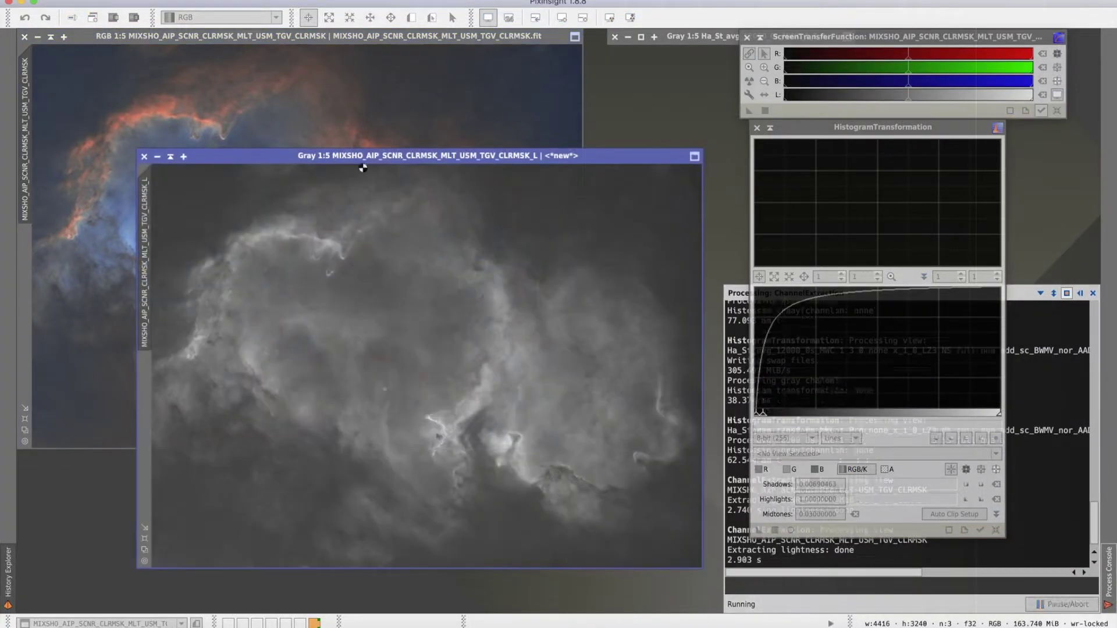
drag(381, 161, 295, 97)
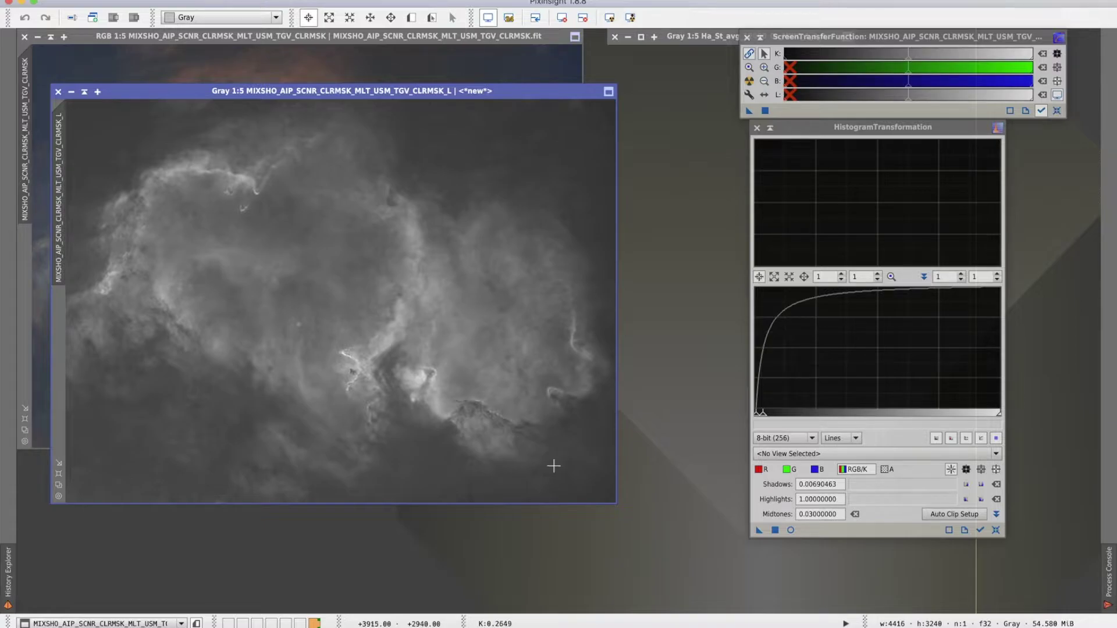
- Stretch CLRMSK_L in HistogramTransformation with shadows raised to about 0.154, checked in live preview
click(831, 131)
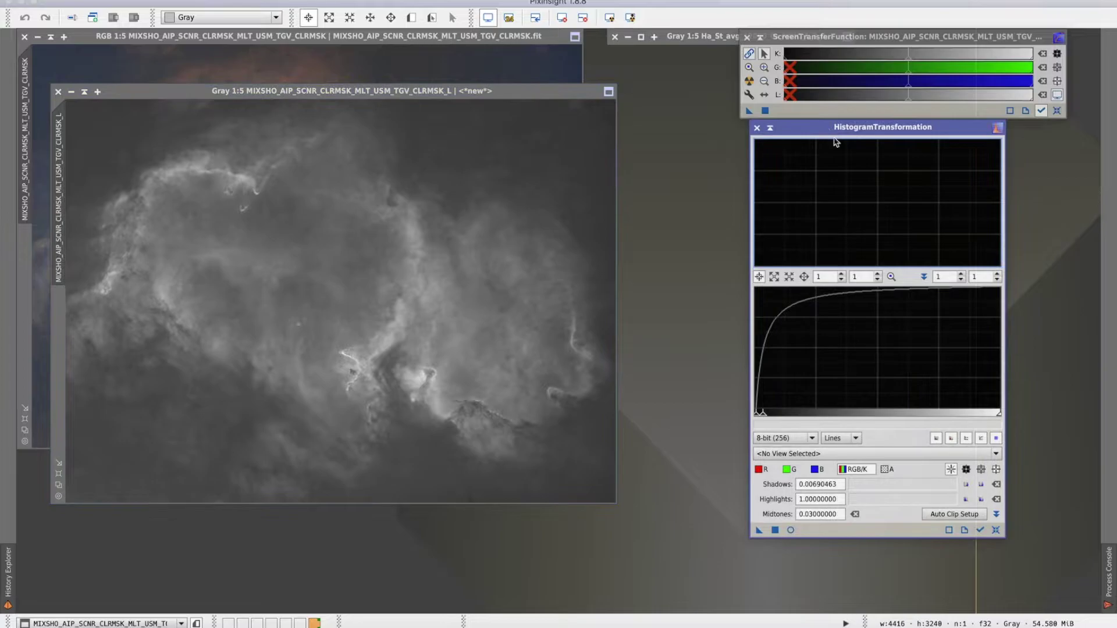
click(996, 530)
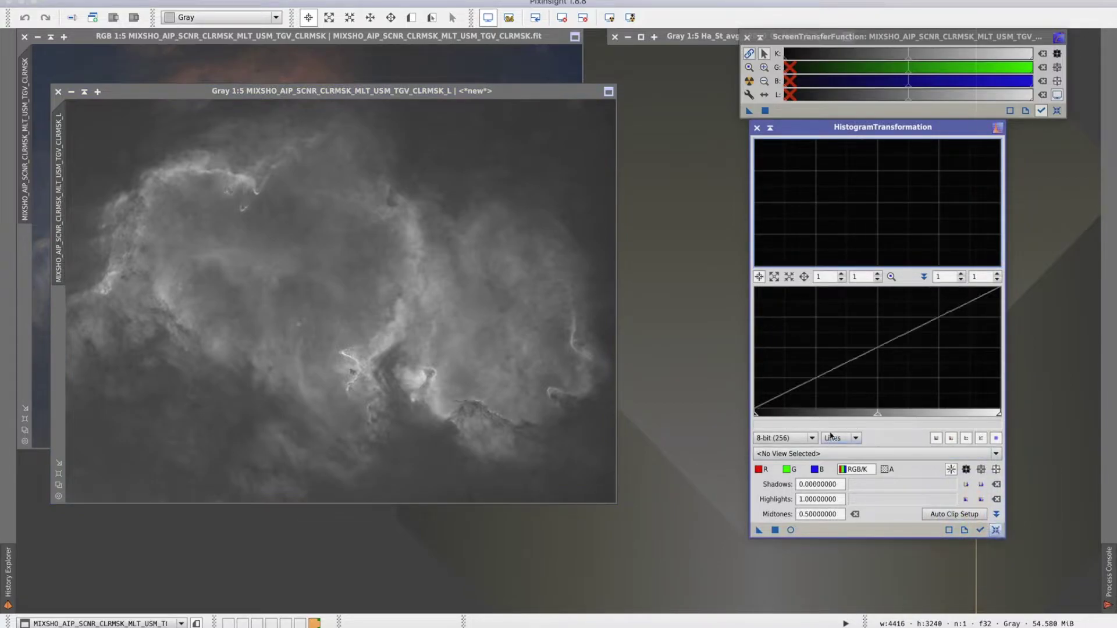
click(827, 453)
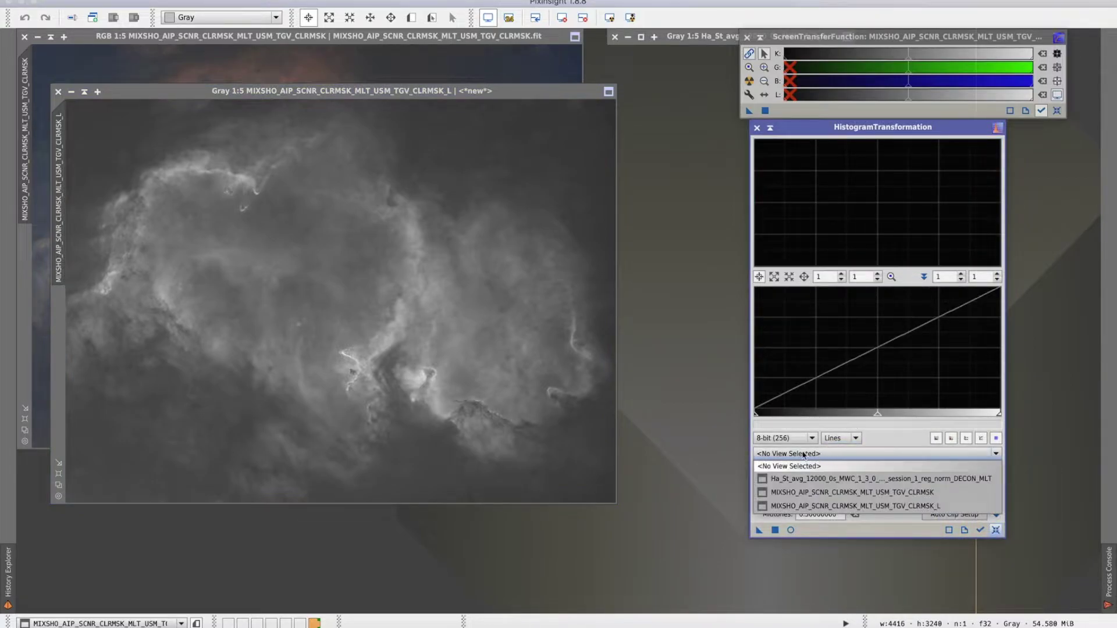
click(850, 504)
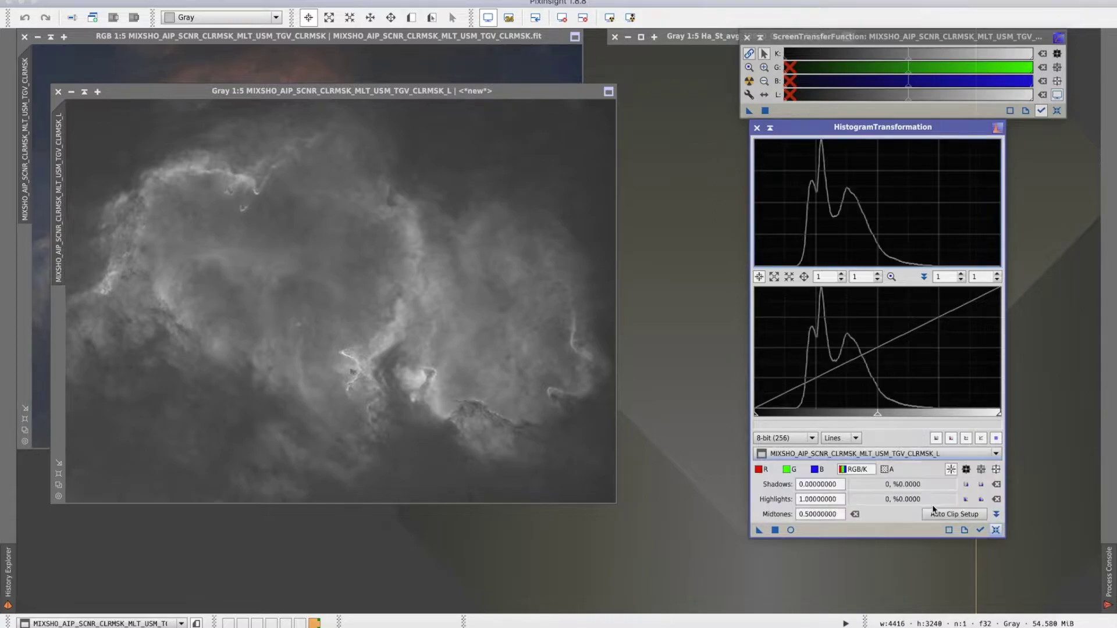
click(791, 530)
click(791, 530)
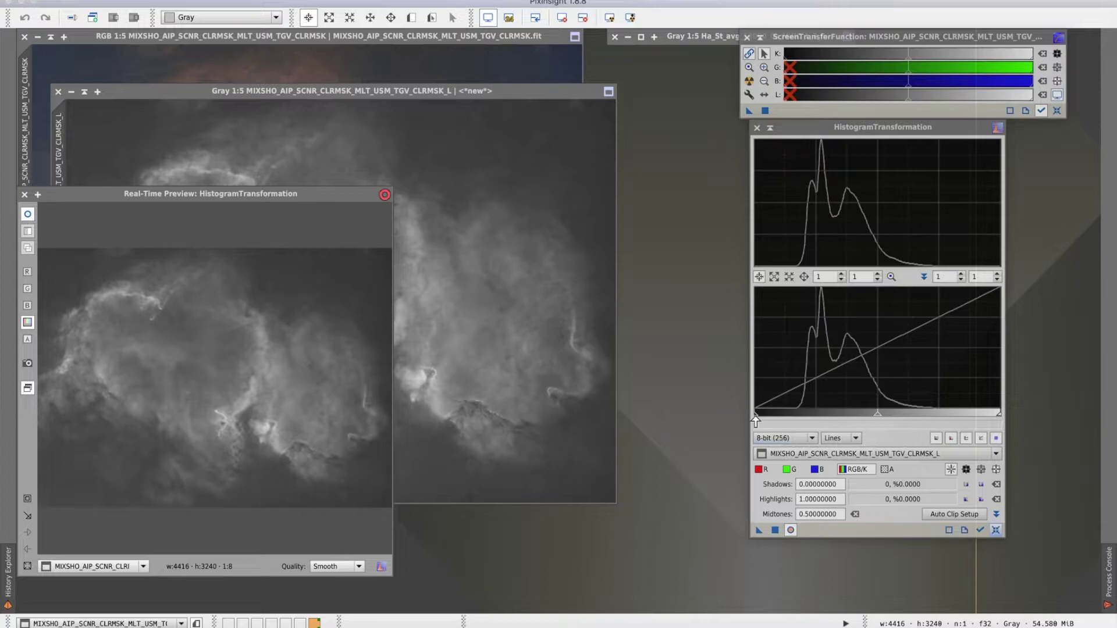
drag(755, 420, 792, 418)
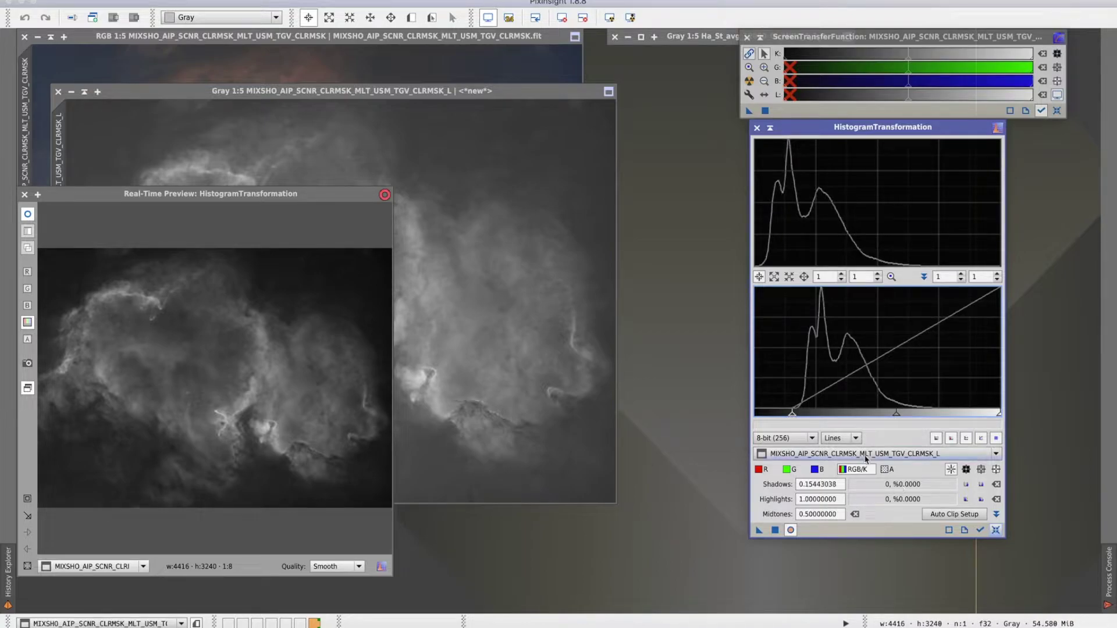
drag(764, 531, 482, 359)
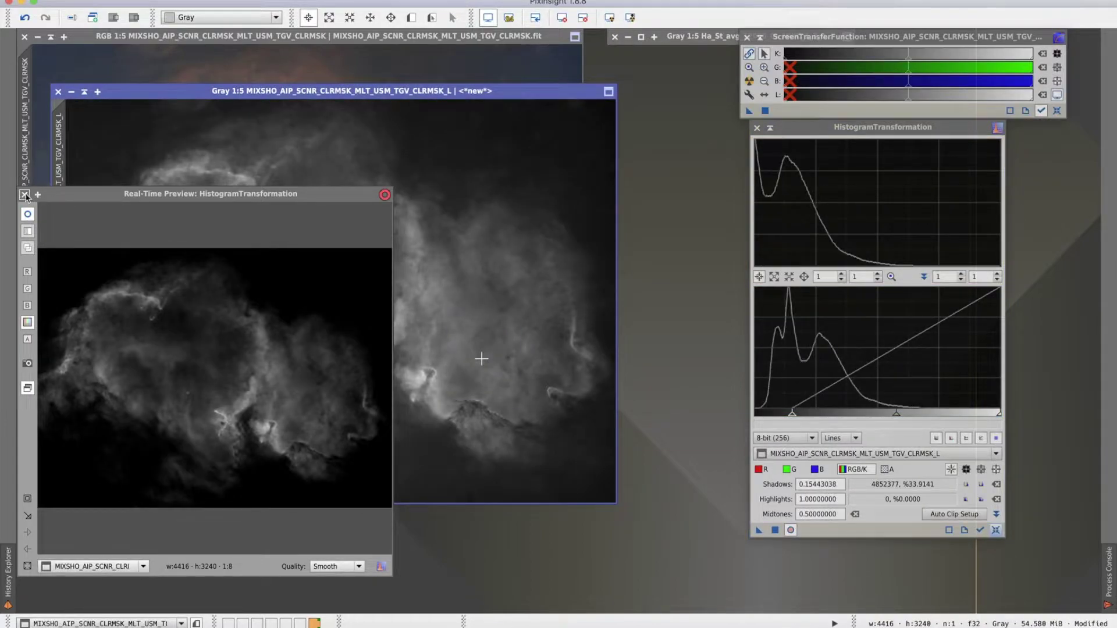
click(24, 194)
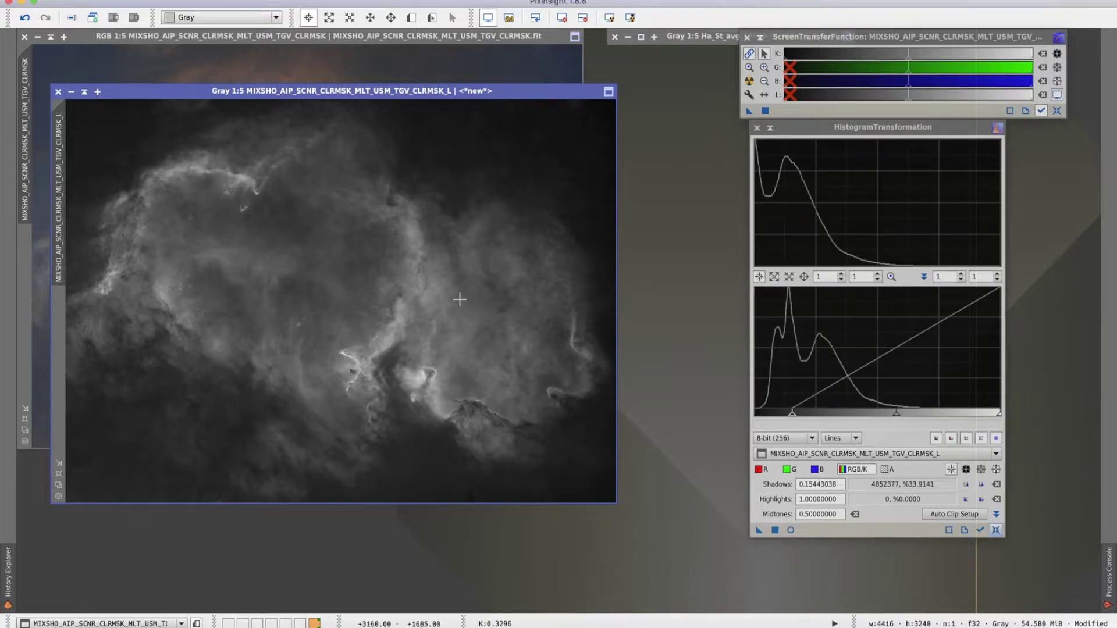
- Minimise the L image beside the Ha star image and bring up PixelMath
click(85, 94)
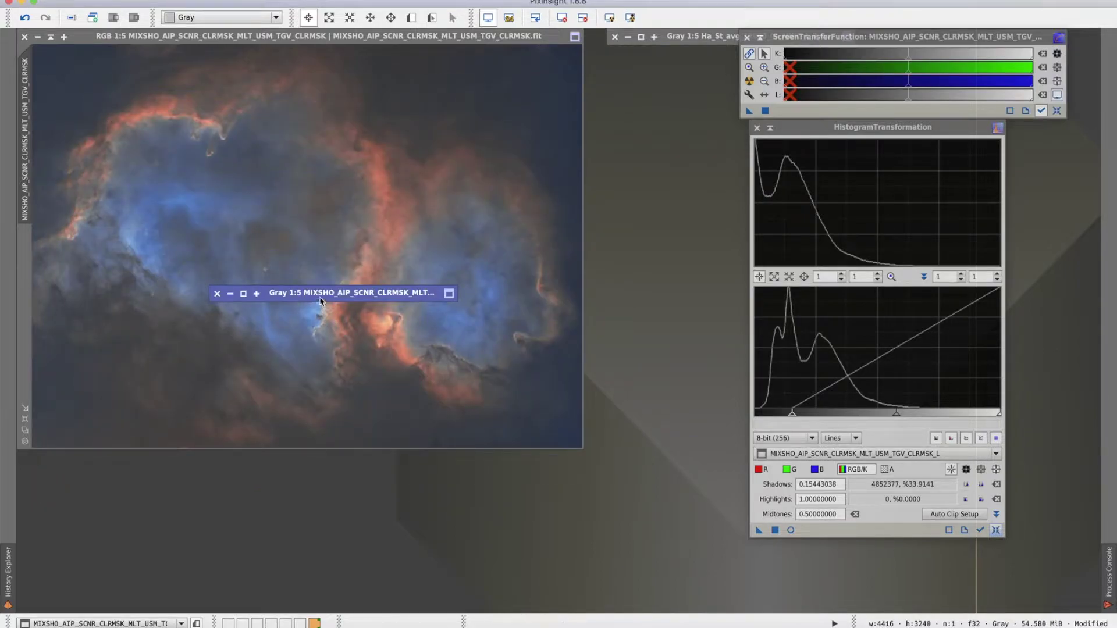
drag(320, 301, 717, 62)
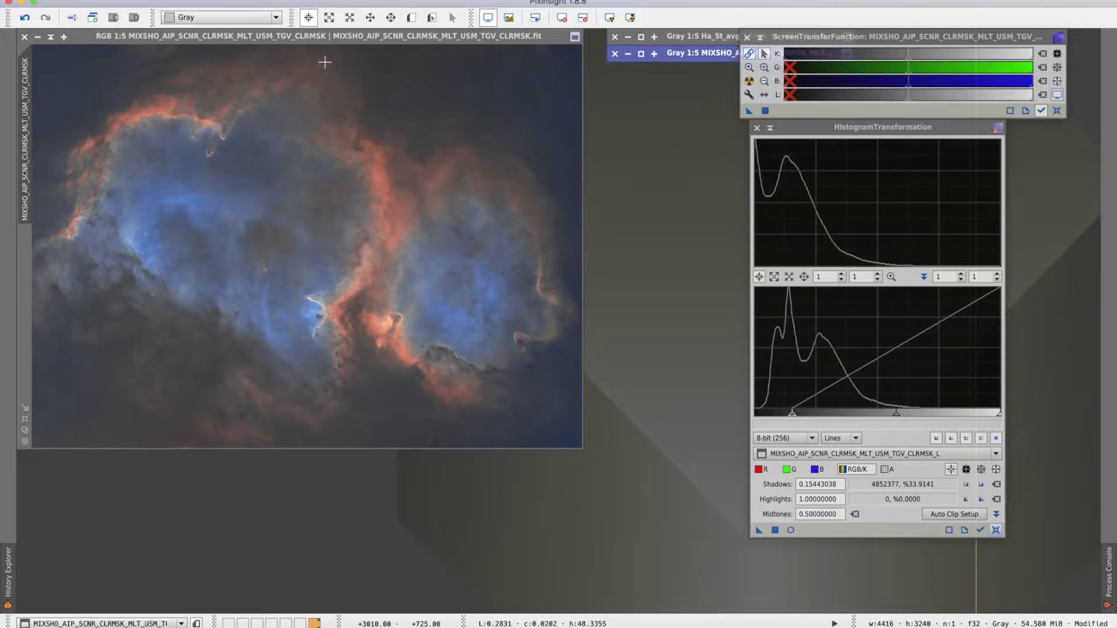
click(291, 0)
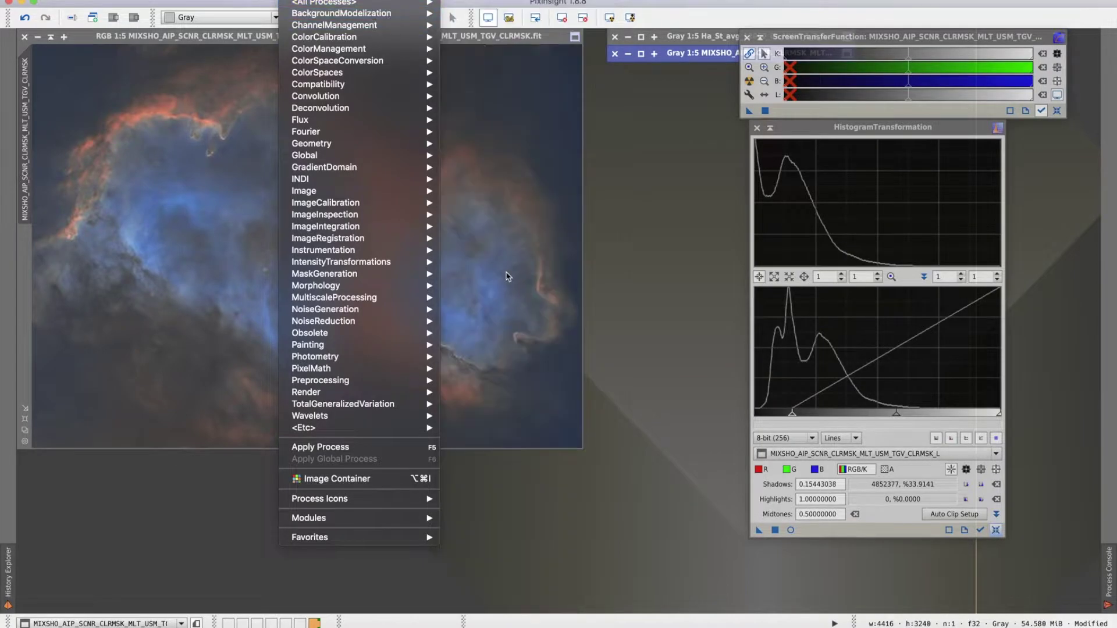
mouse_move(401, 4)
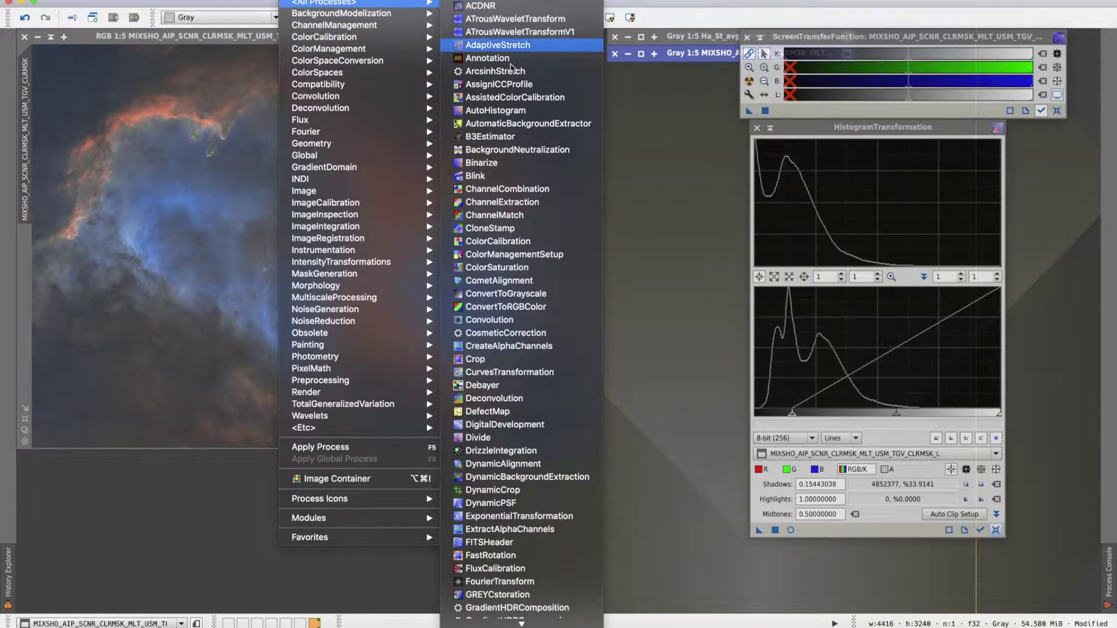
scroll(522, 374, down, 5)
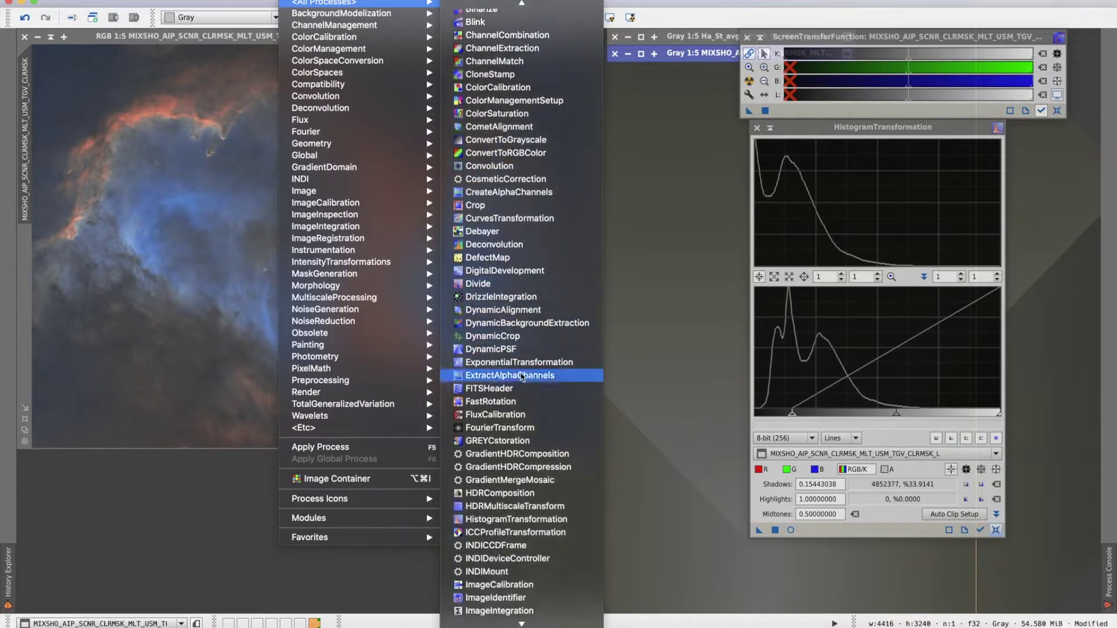
scroll(521, 377, down, 7)
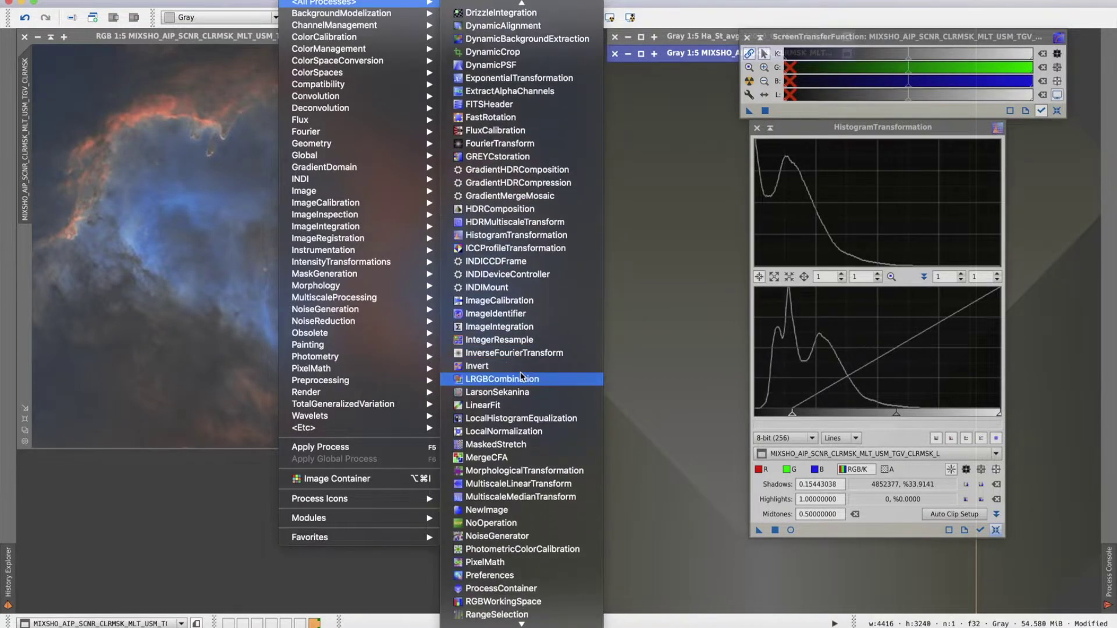
click(521, 551)
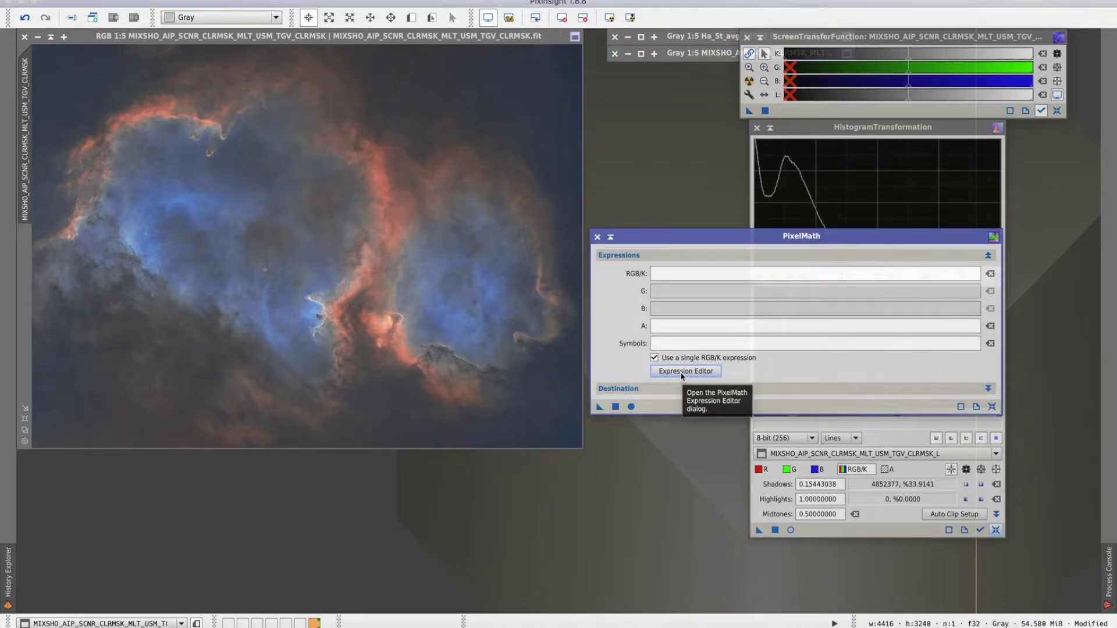
- Build the PixelMath expression adding the Ha star image to the CLRMSK_L luminance image
click(679, 371)
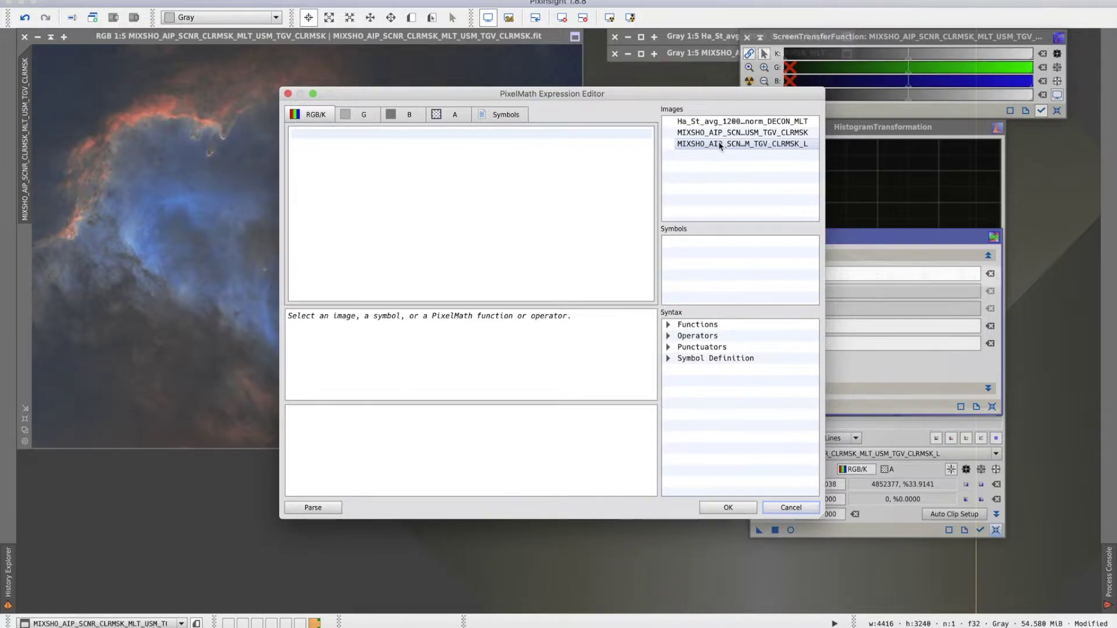
double_click(692, 127)
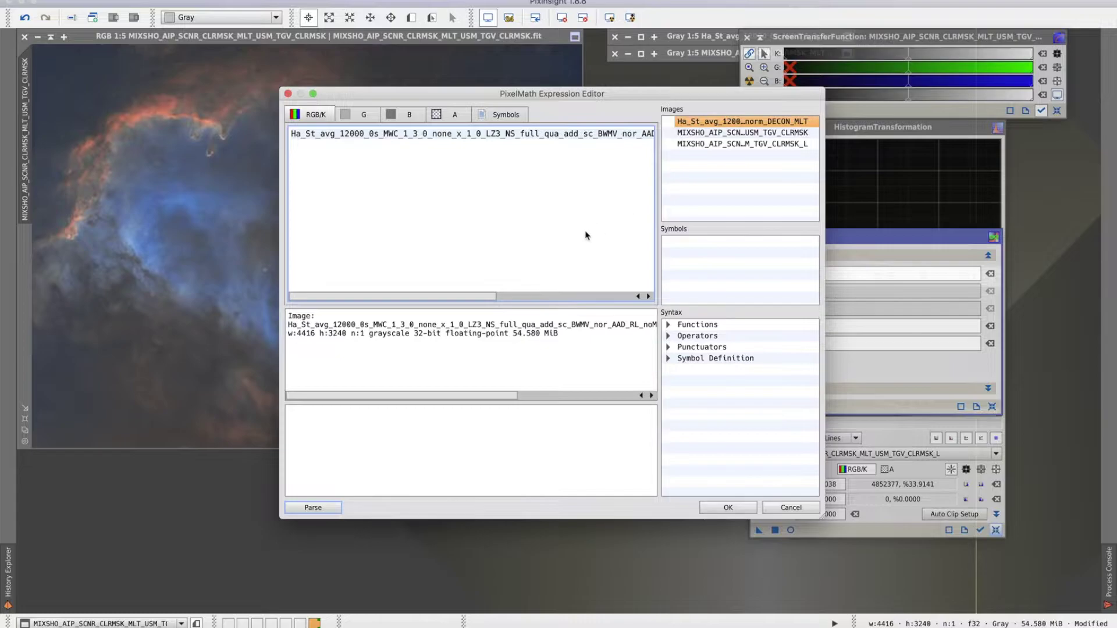
text(+)
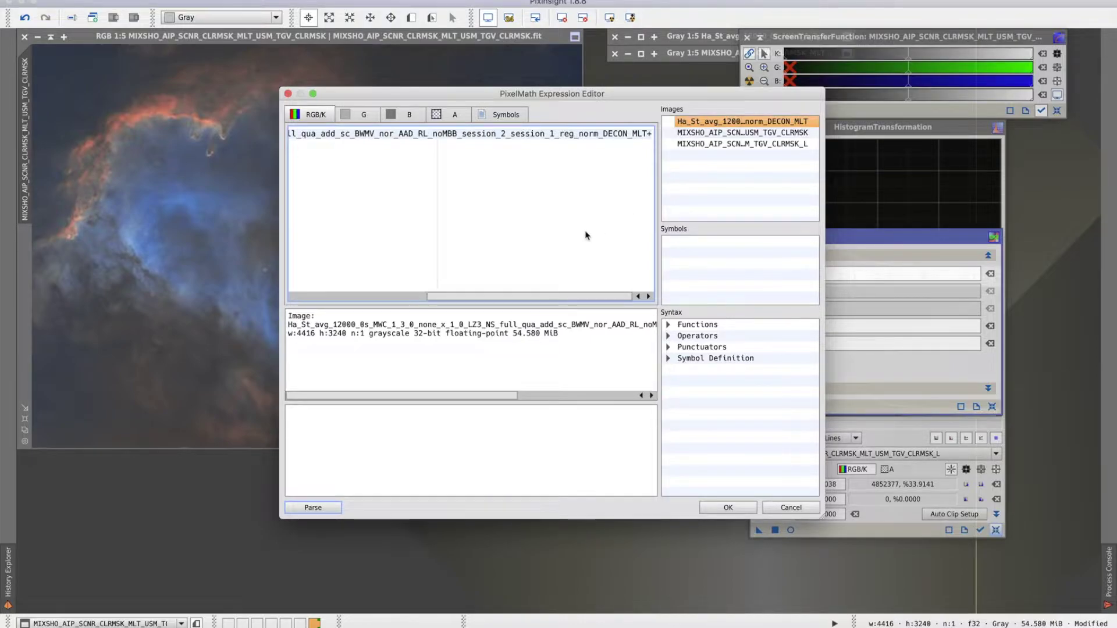
double_click(796, 145)
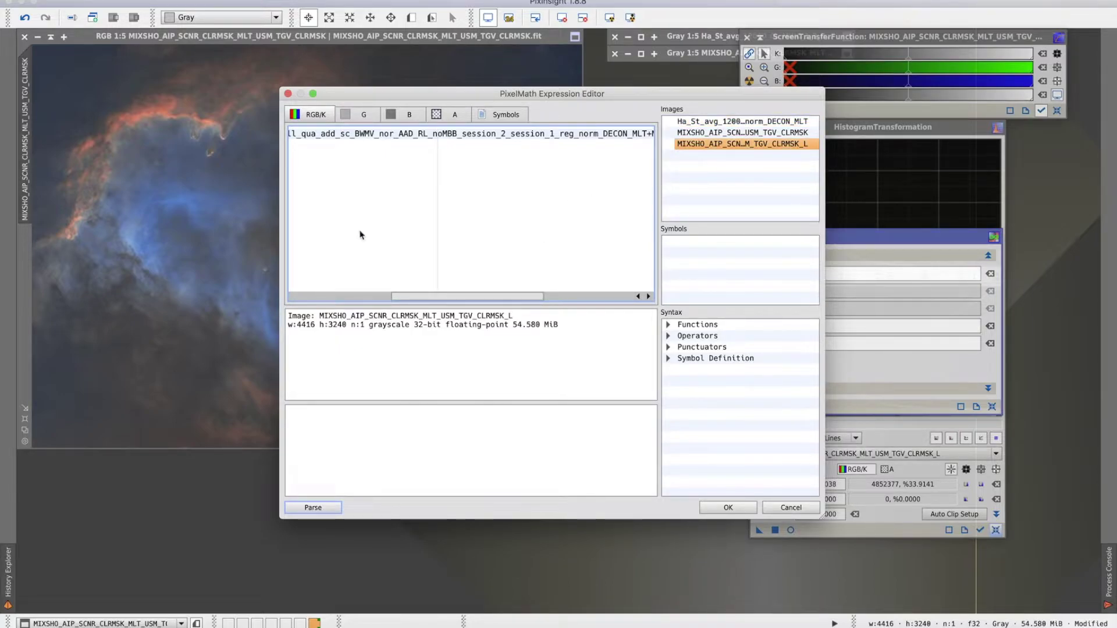
click(728, 508)
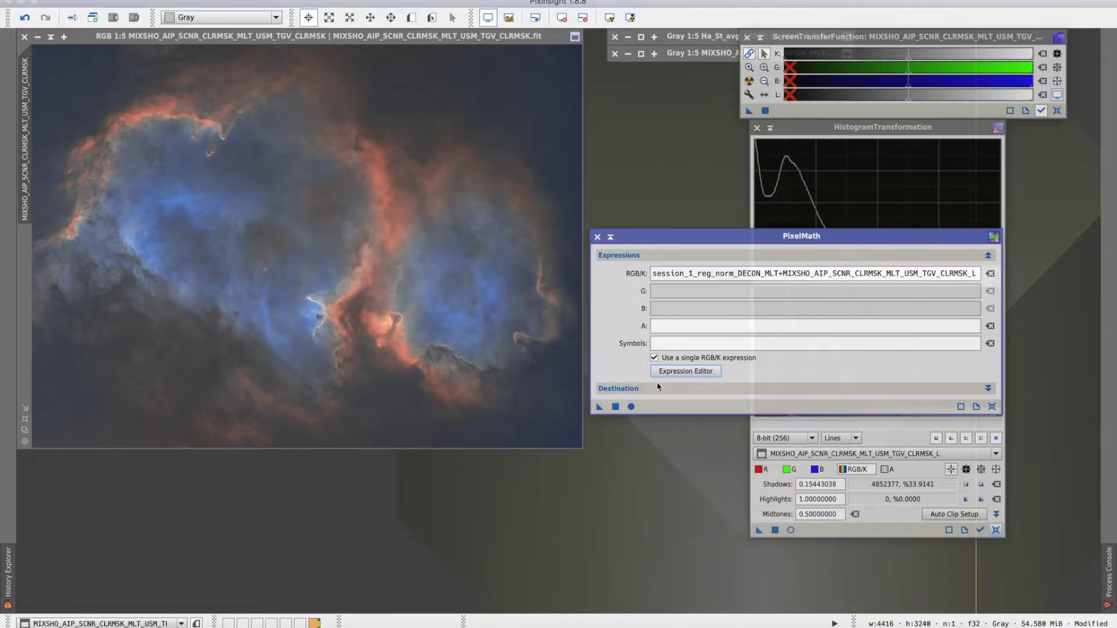
click(638, 390)
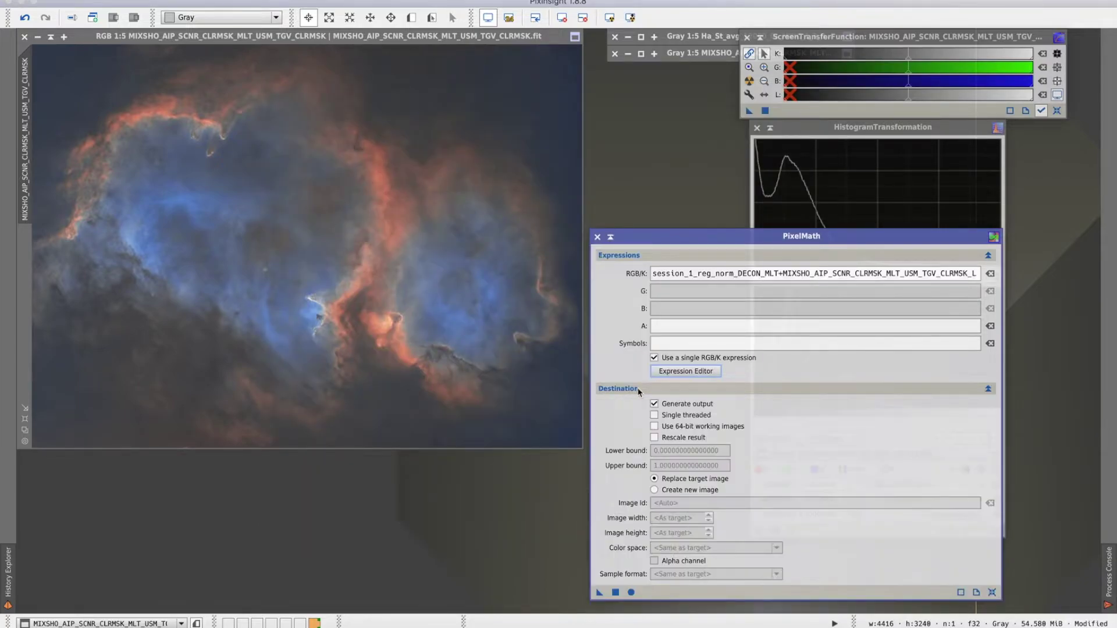
- Run PixelMath globally into a new image, Image08, and move it to the top-left
click(655, 490)
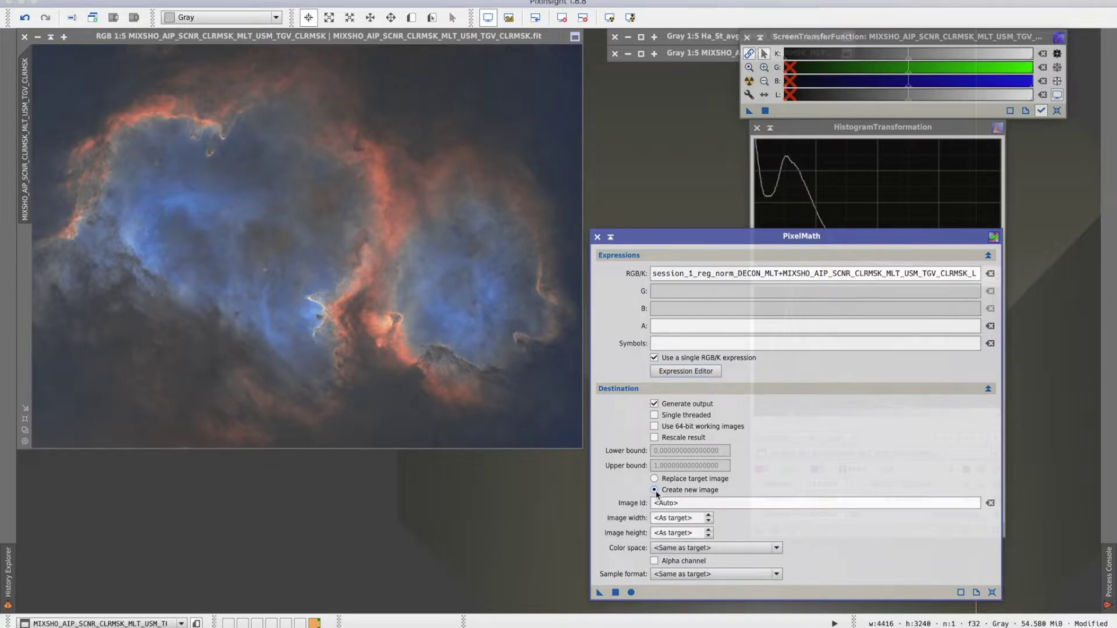
click(616, 592)
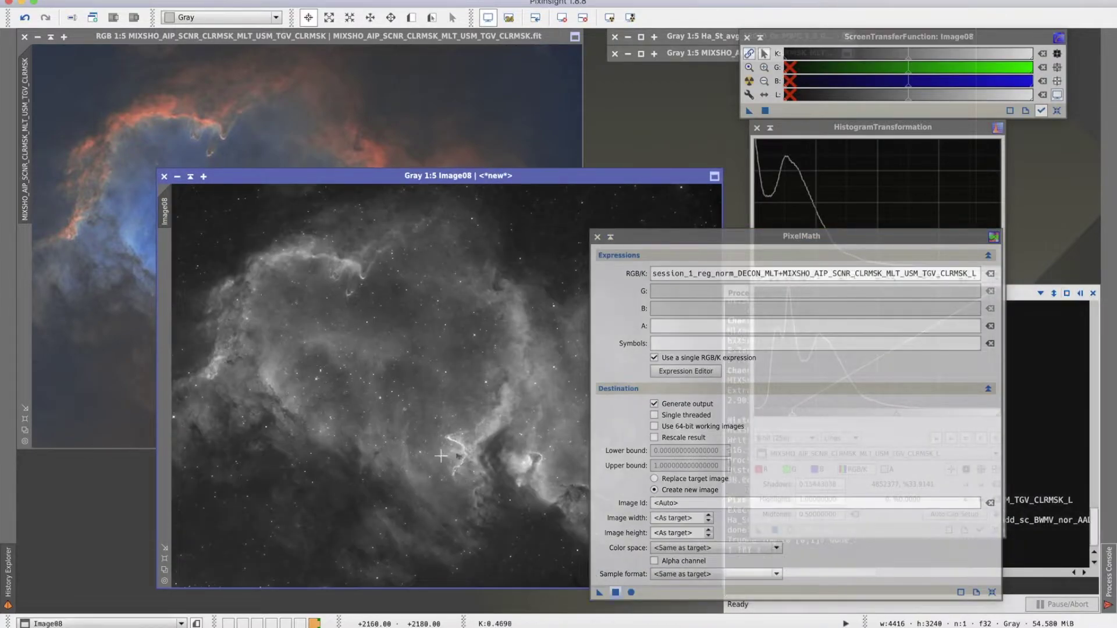
drag(442, 176, 302, 36)
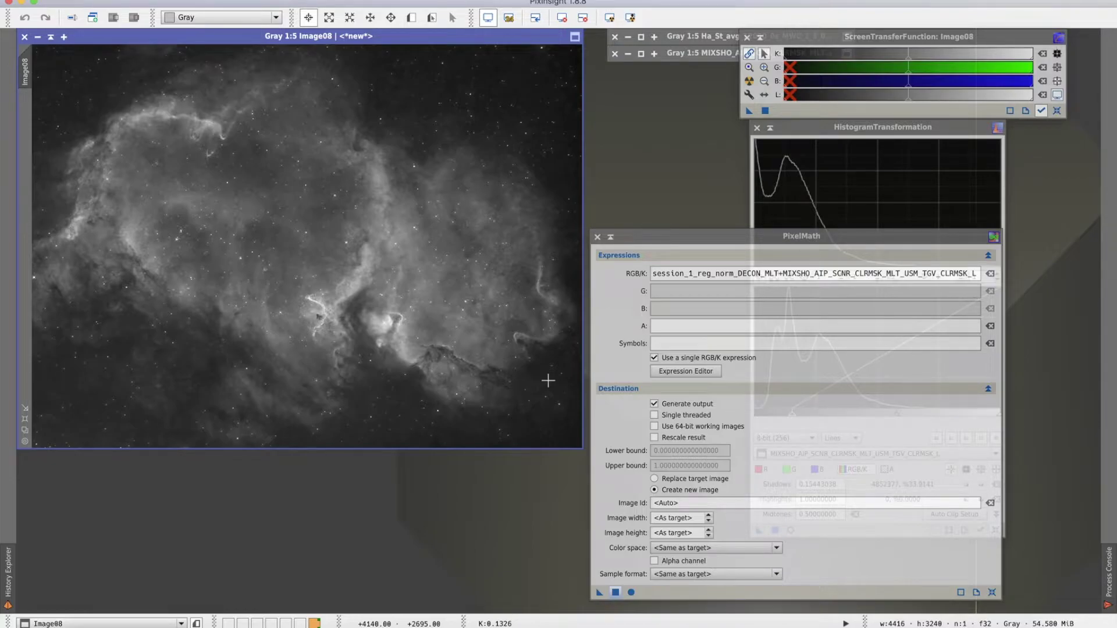
- Save Image08 as Star.tif, a 16-bit TIFF
click(99, 0)
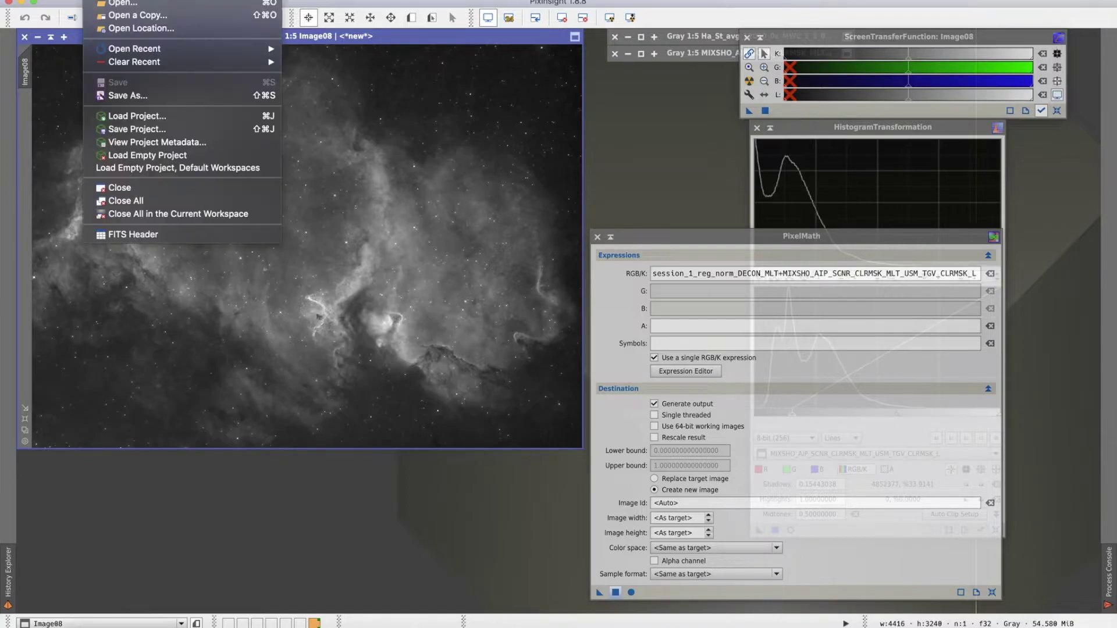
click(173, 95)
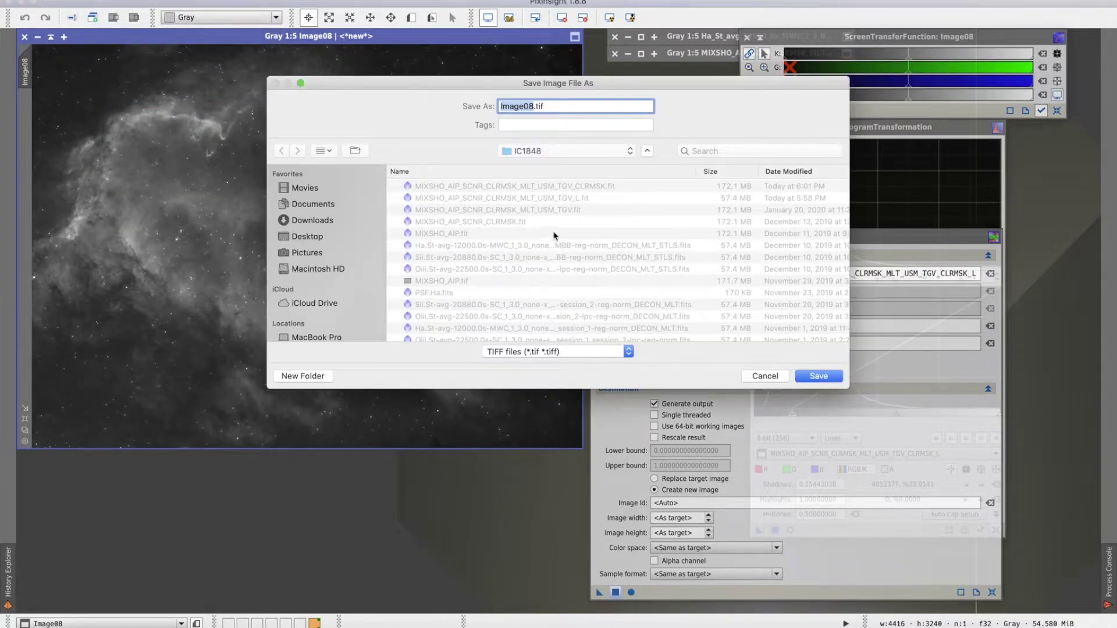
key(super+a)
text(S)
click(815, 378)
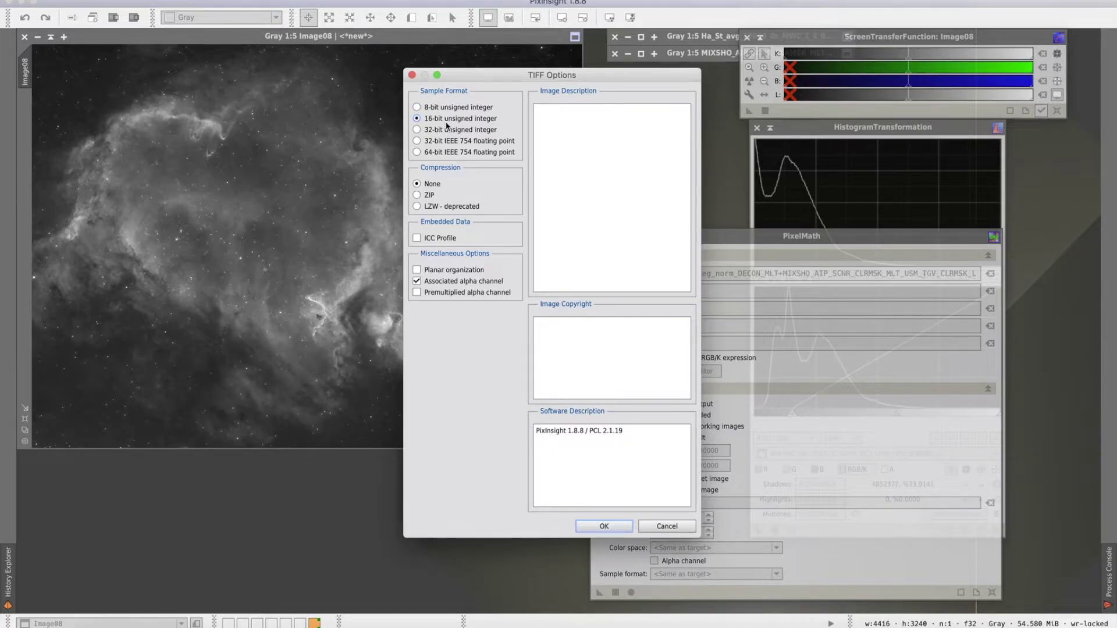
click(605, 526)
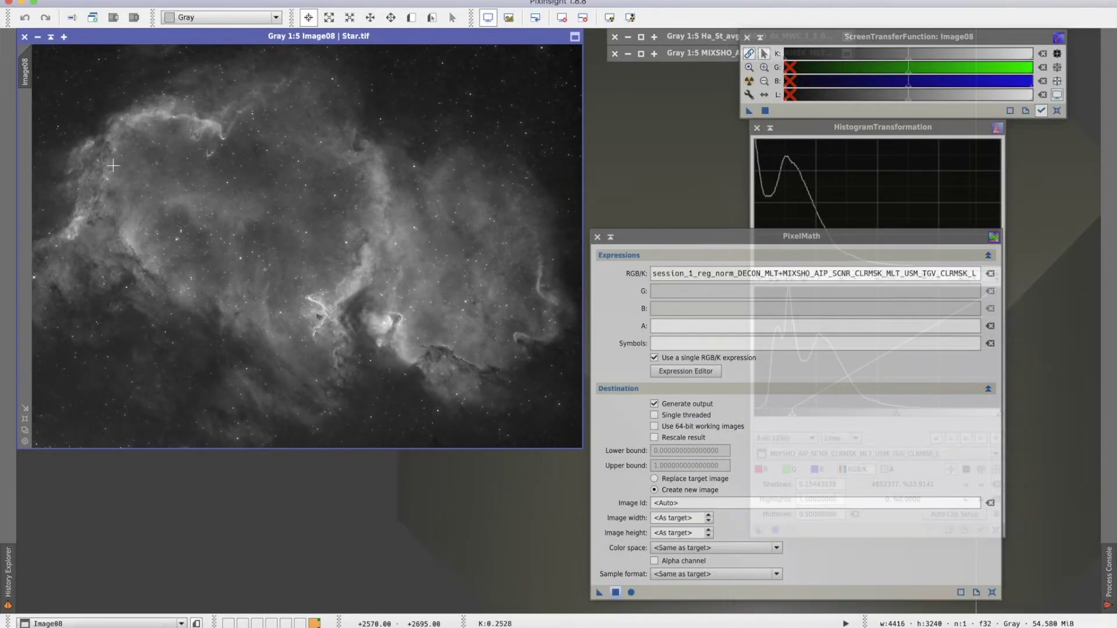
- Save the colour nebula image as a 16-bit TIFF and select both TIFFs in Finder
click(51, 36)
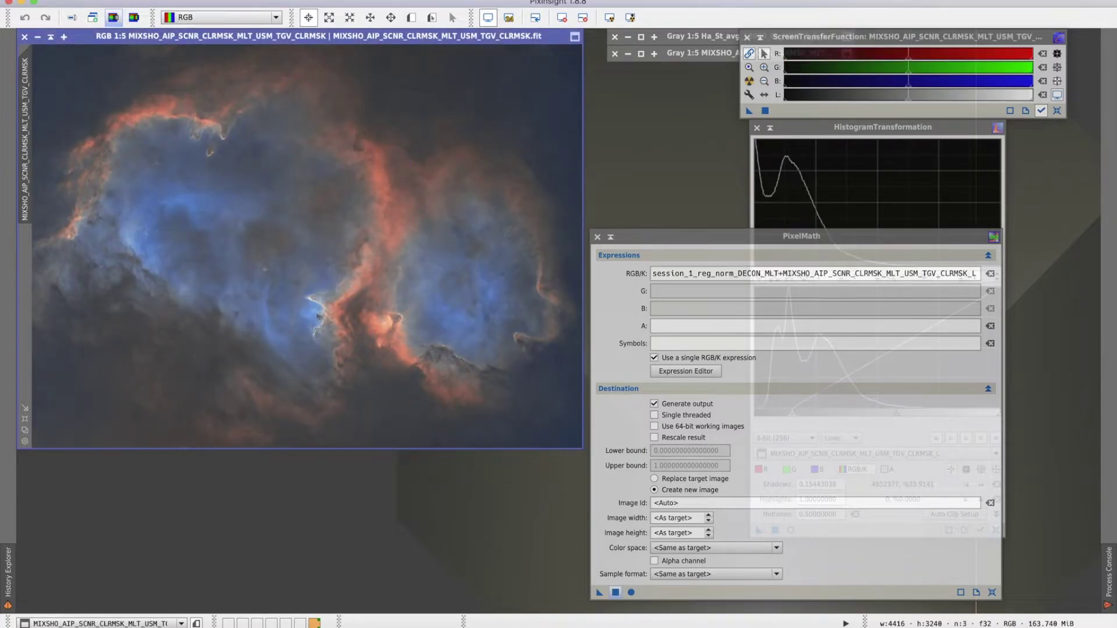
click(120, 1)
click(153, 96)
click(591, 352)
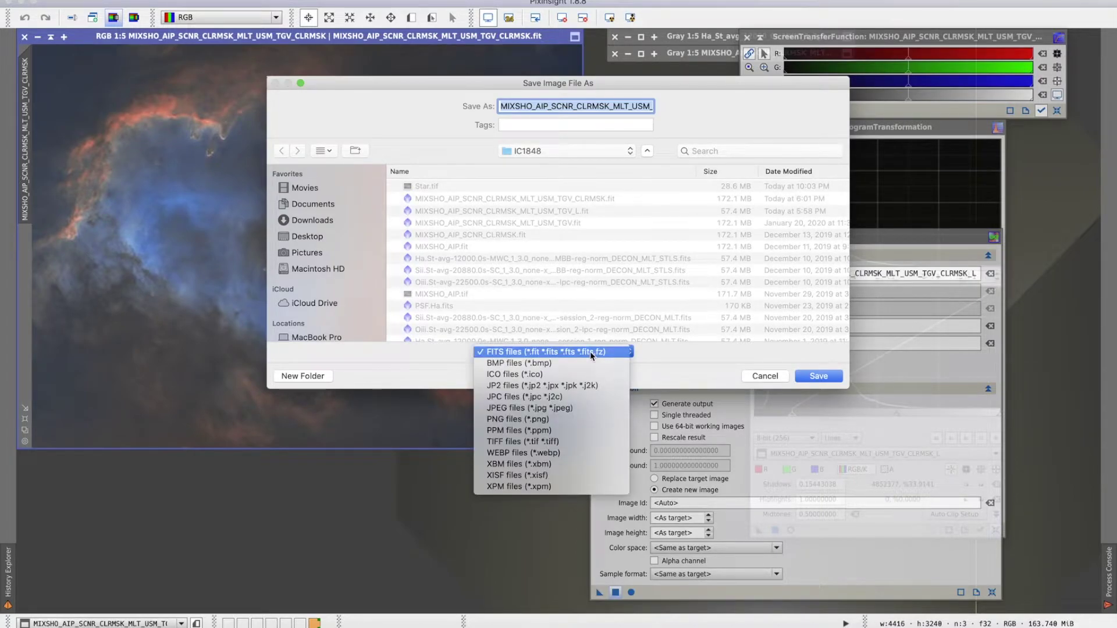
click(561, 442)
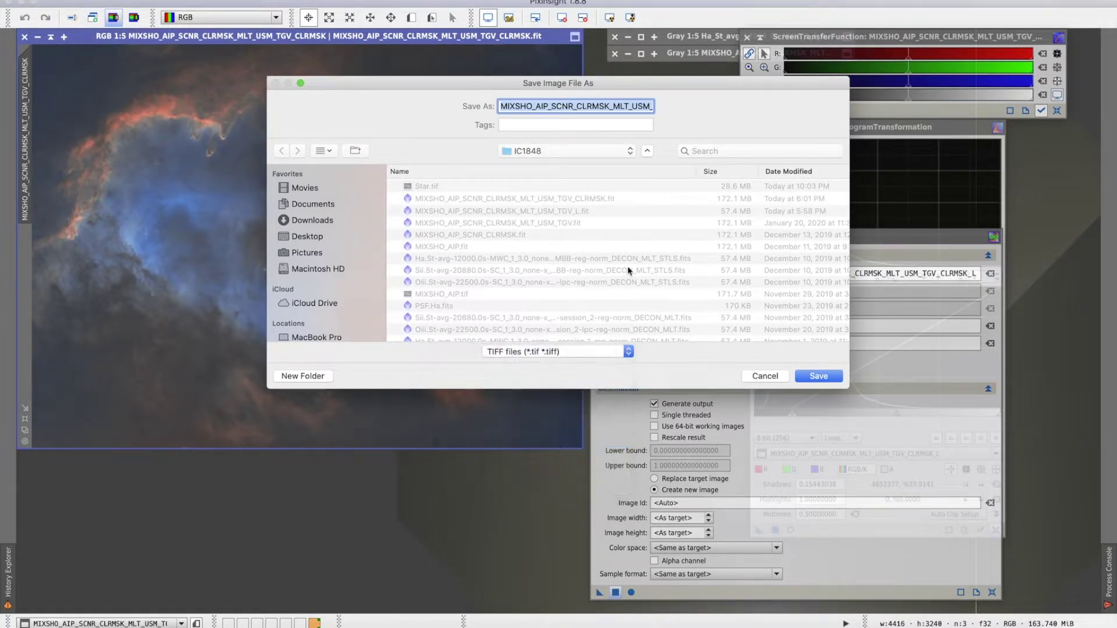
click(818, 376)
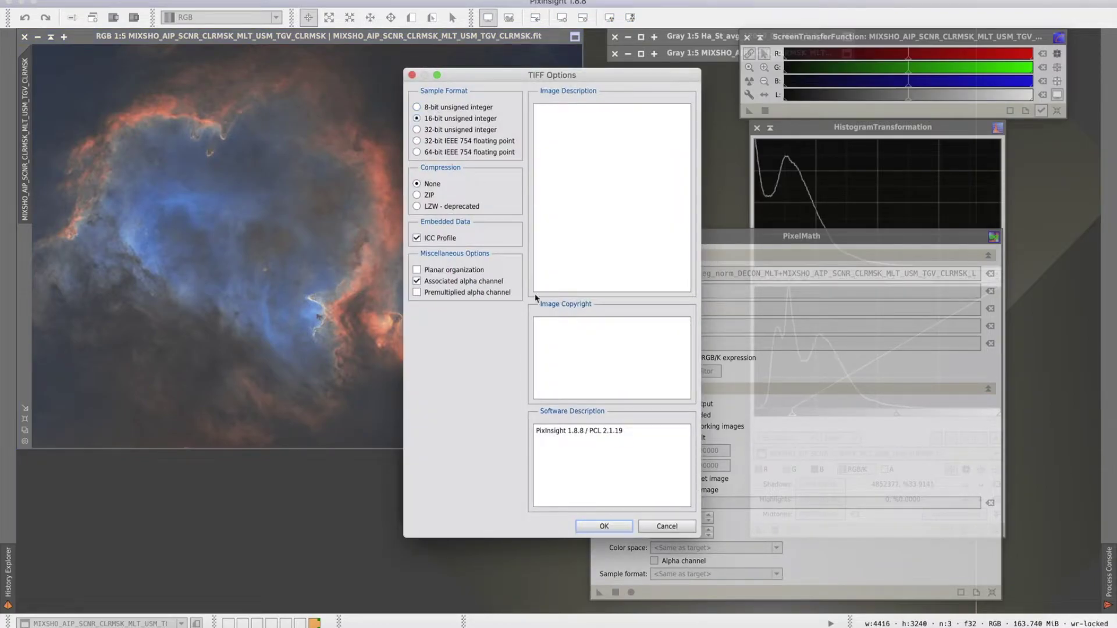
click(604, 525)
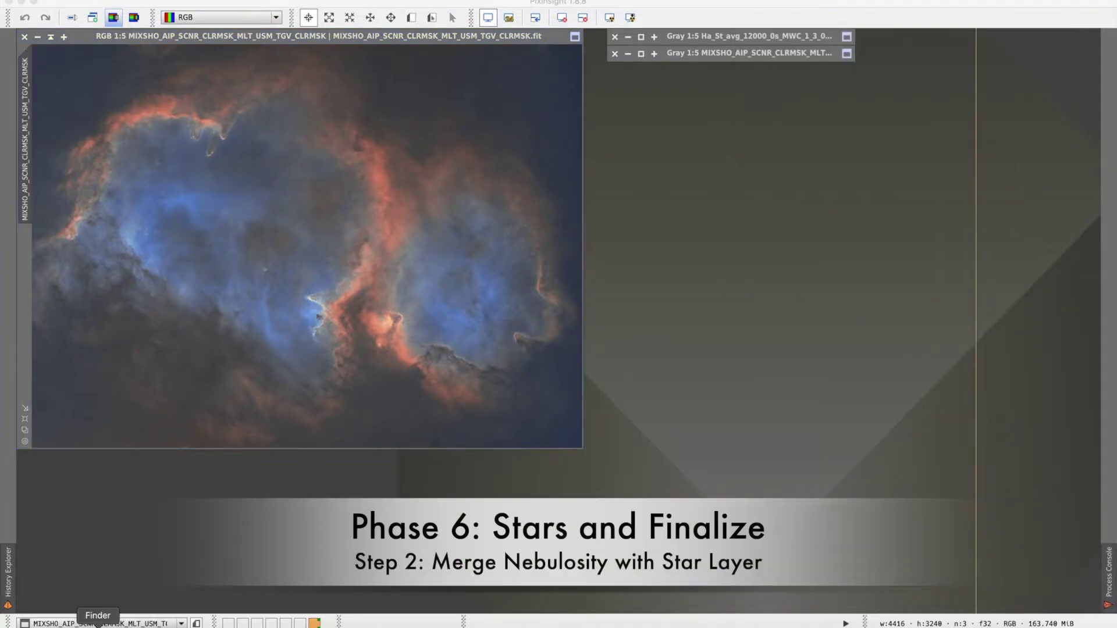
click(98, 624)
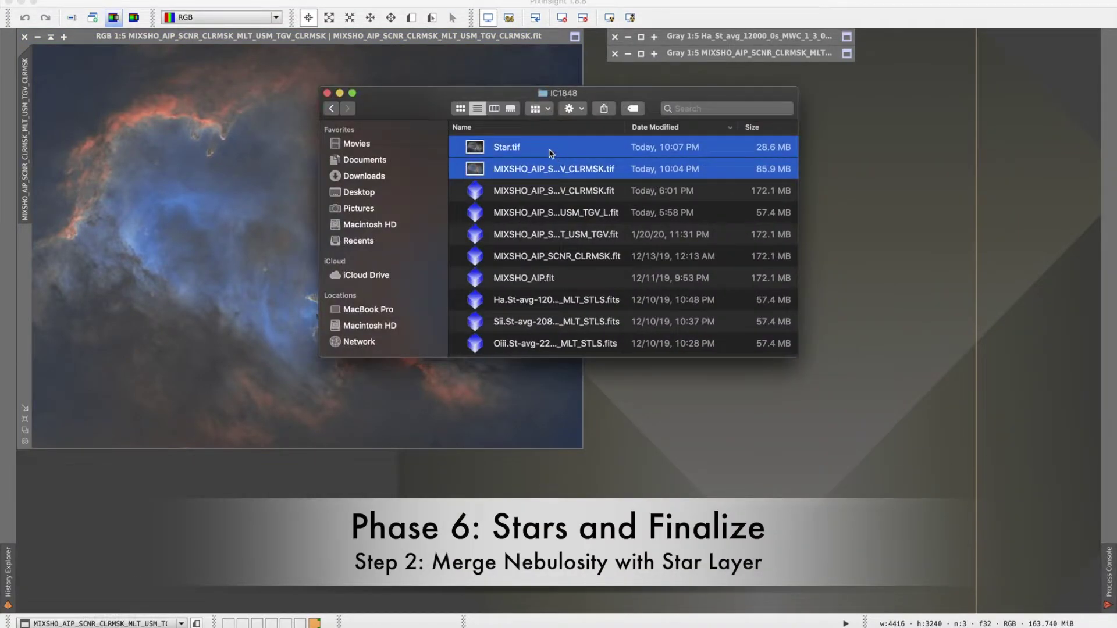
right_click(538, 169)
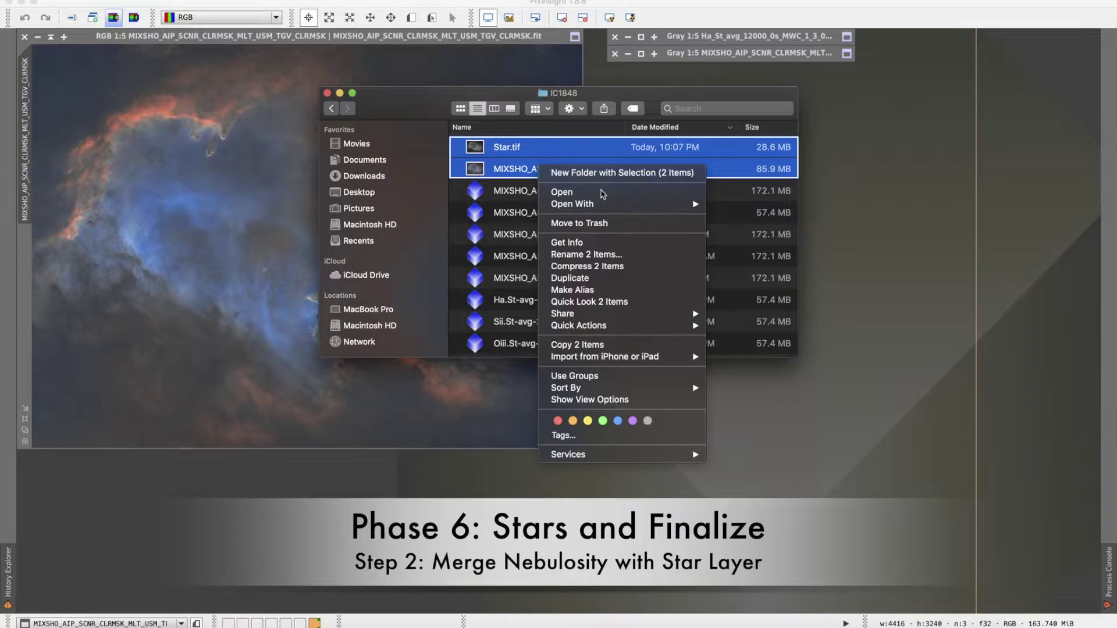
- Open both TIFFs in Adobe Photoshop 2020 and switch to the Star.tif document
mouse_move(607, 204)
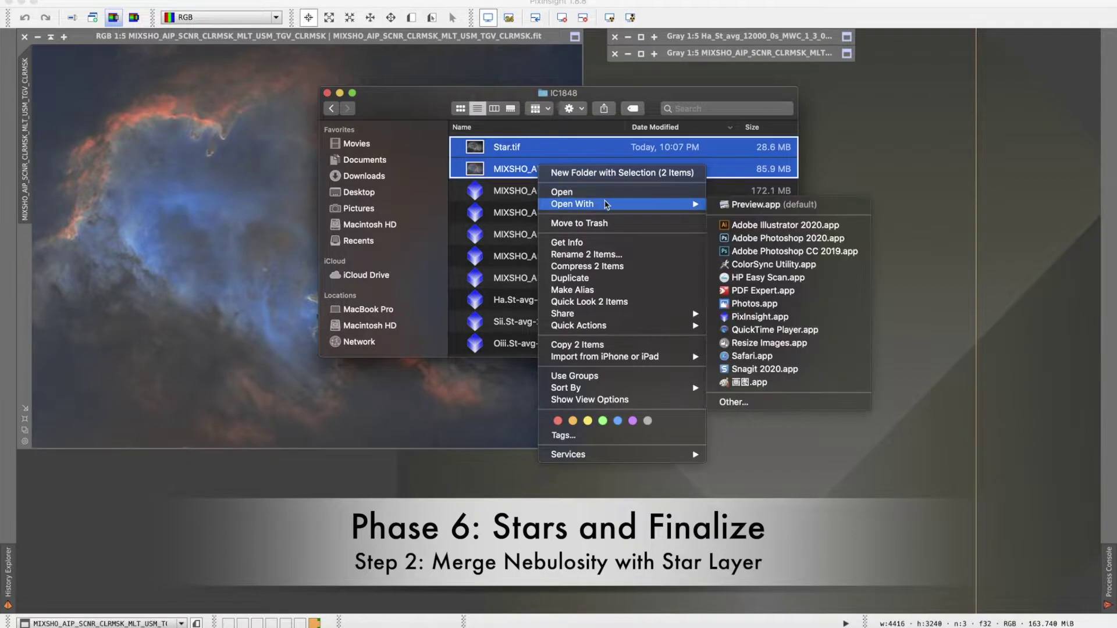
click(740, 239)
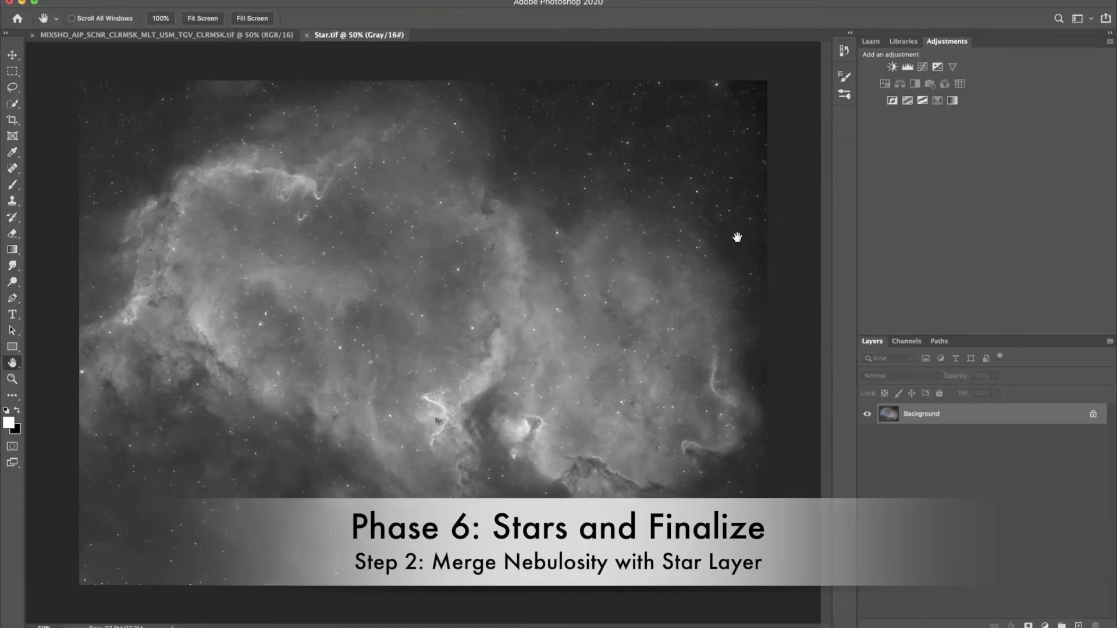
key(ctrl+Tab)
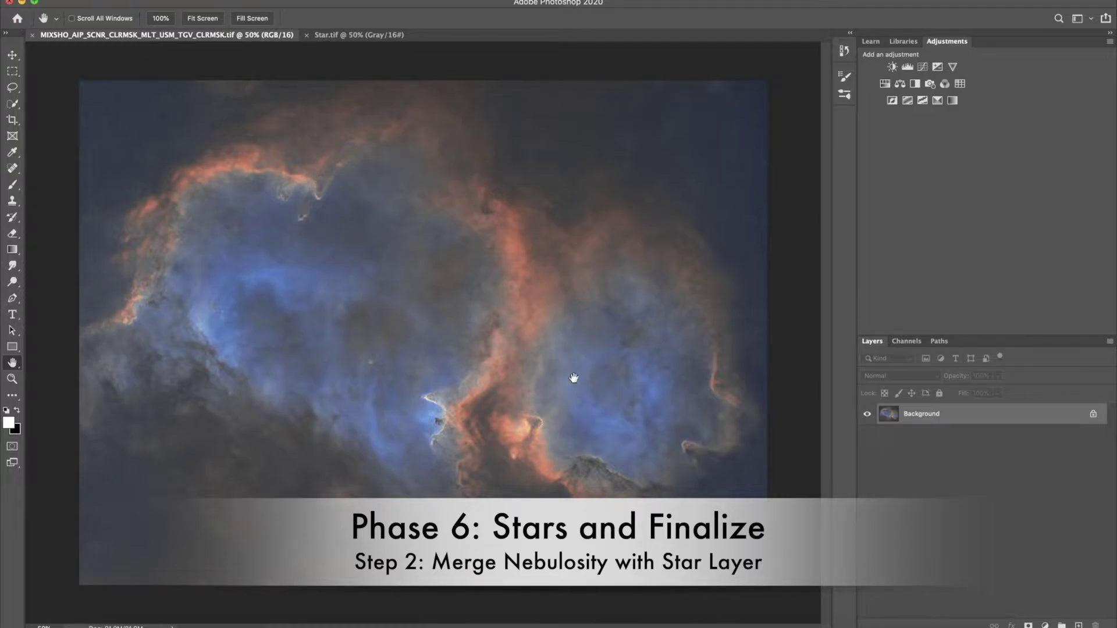
click(337, 35)
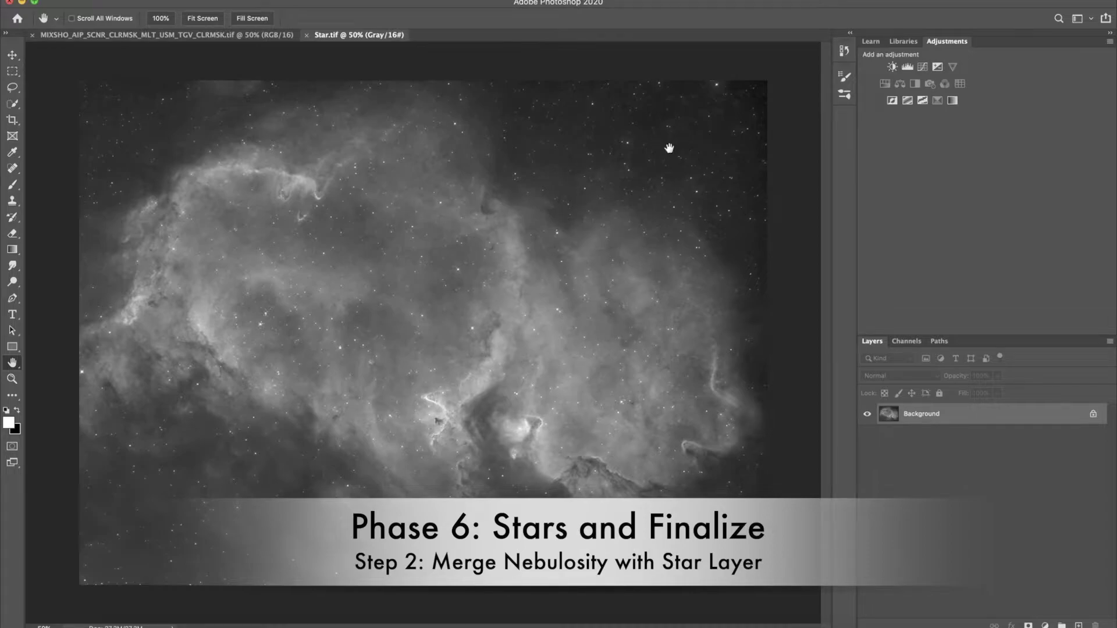
- Duplicate Star.tif's Background layer into the colour MIXSHO document
right_click(990, 413)
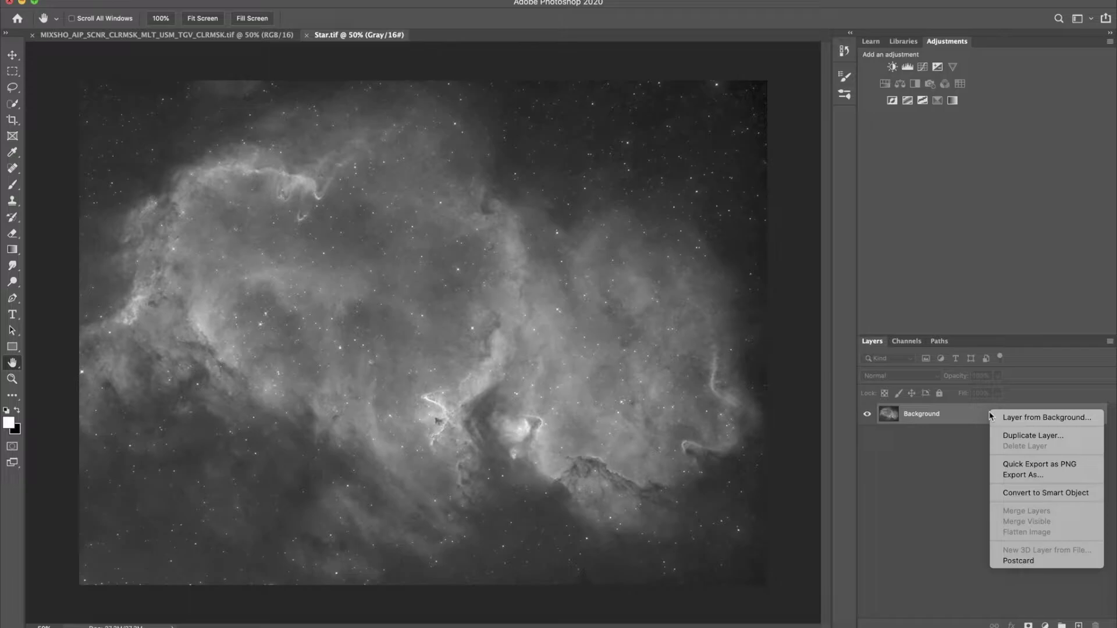
right_click(920, 414)
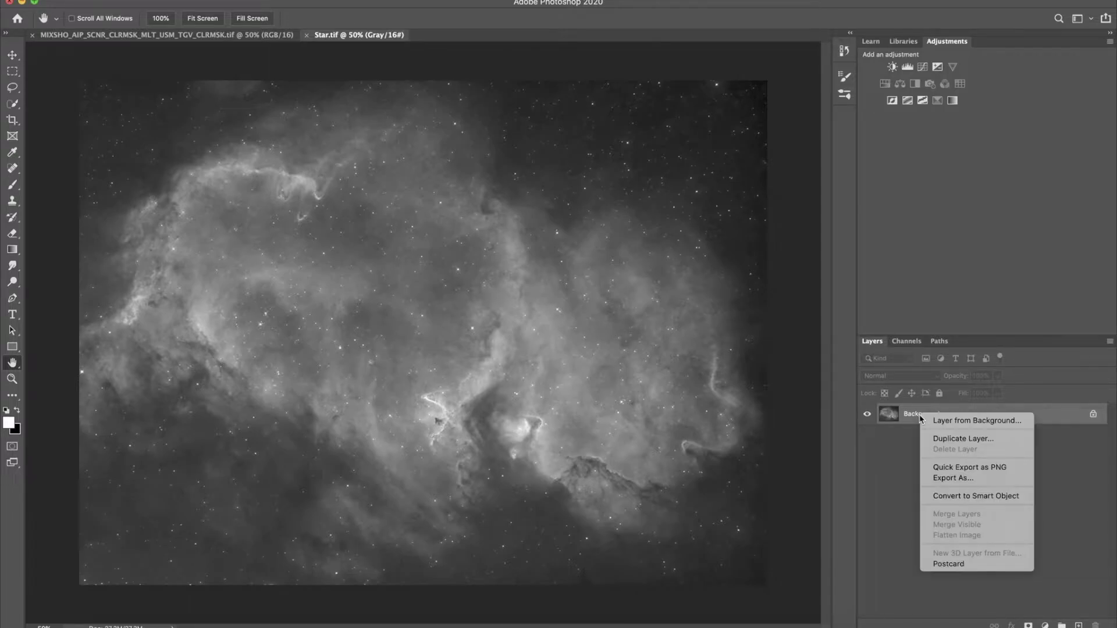
click(948, 441)
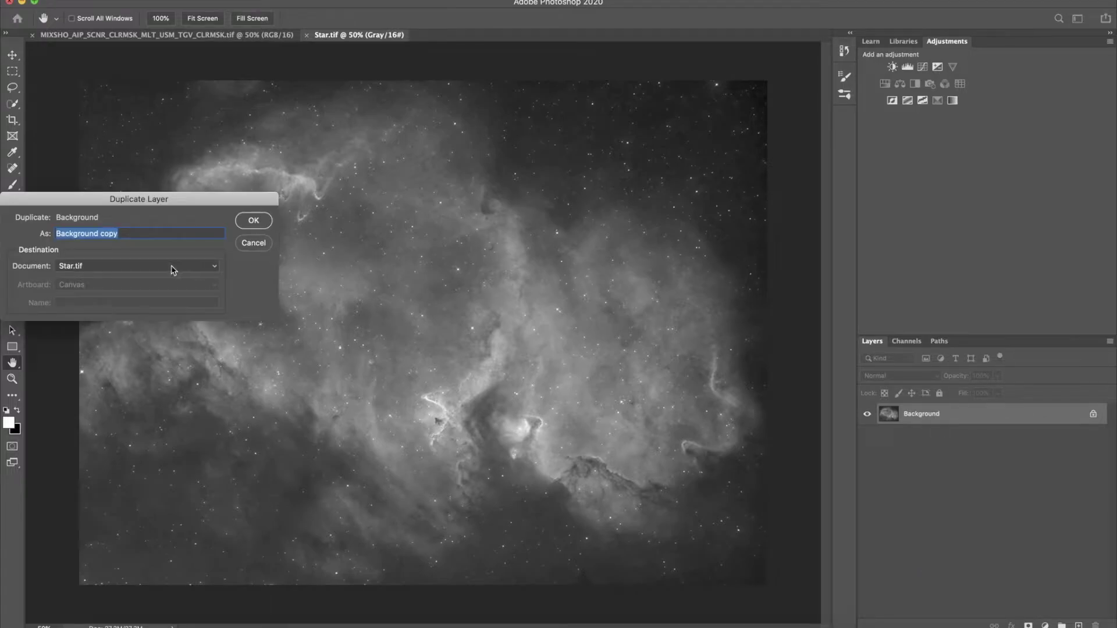
click(172, 267)
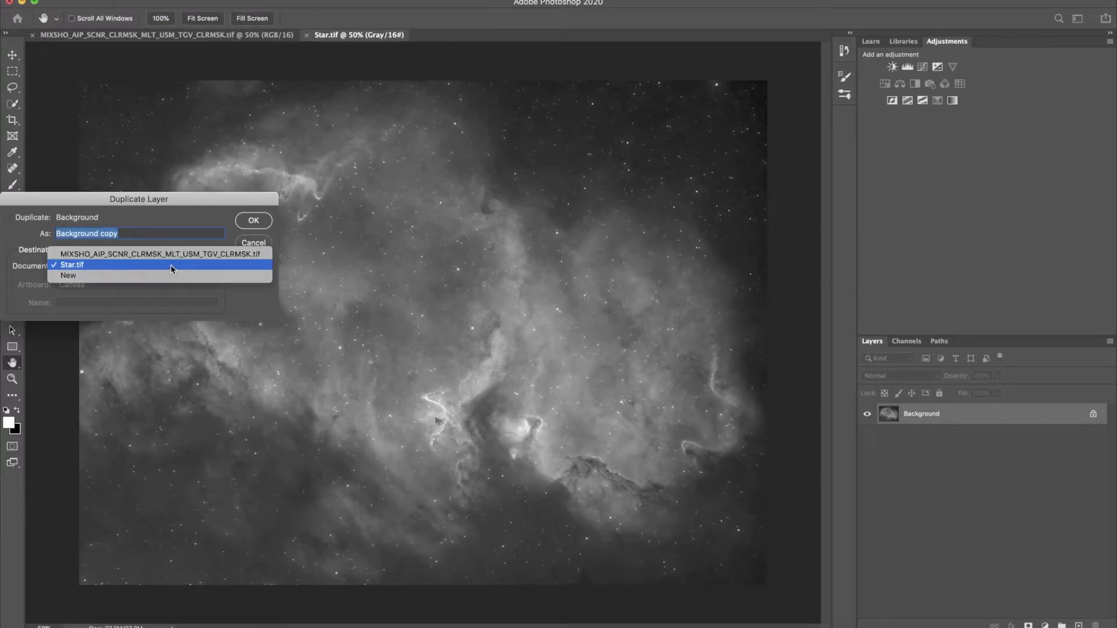
click(130, 254)
click(253, 221)
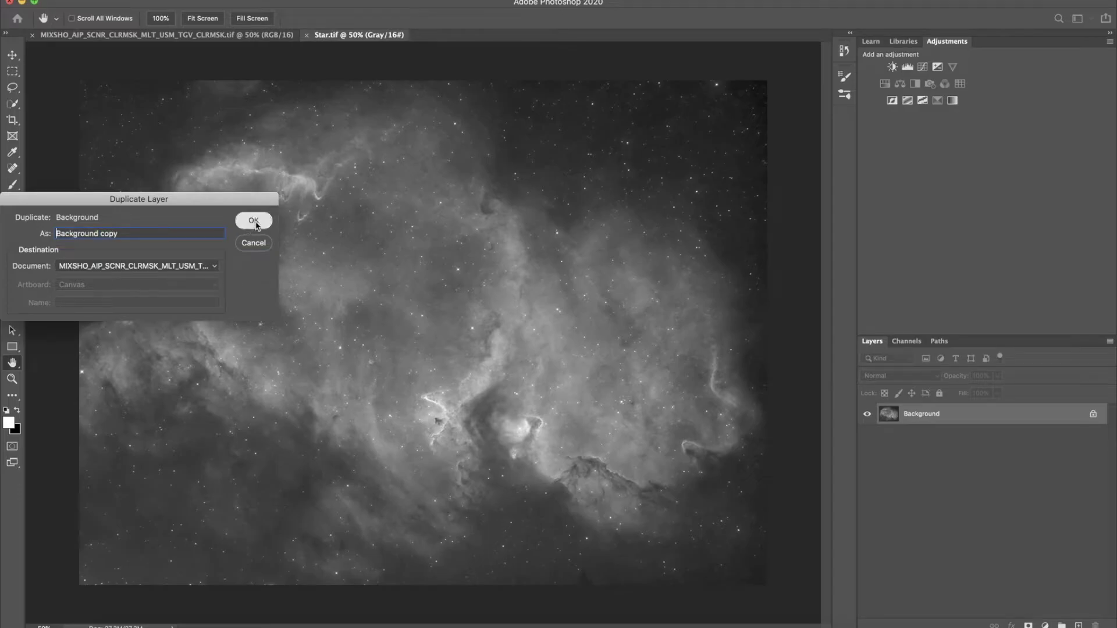
click(191, 36)
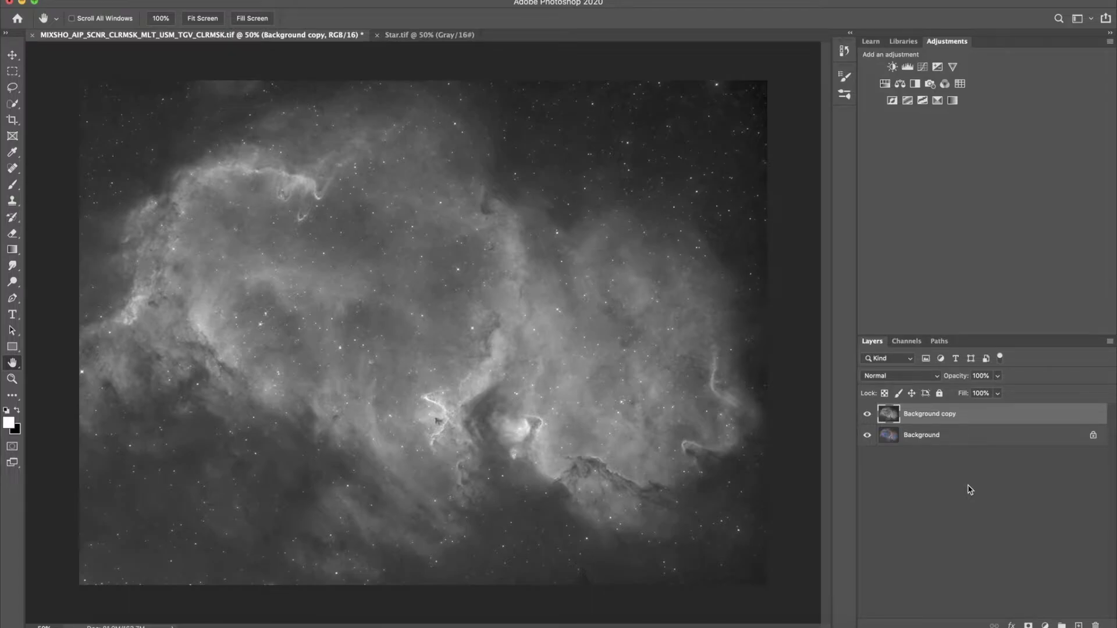
- Set the star layer's blend mode to Luminosity and toggle its visibility to compare
click(938, 379)
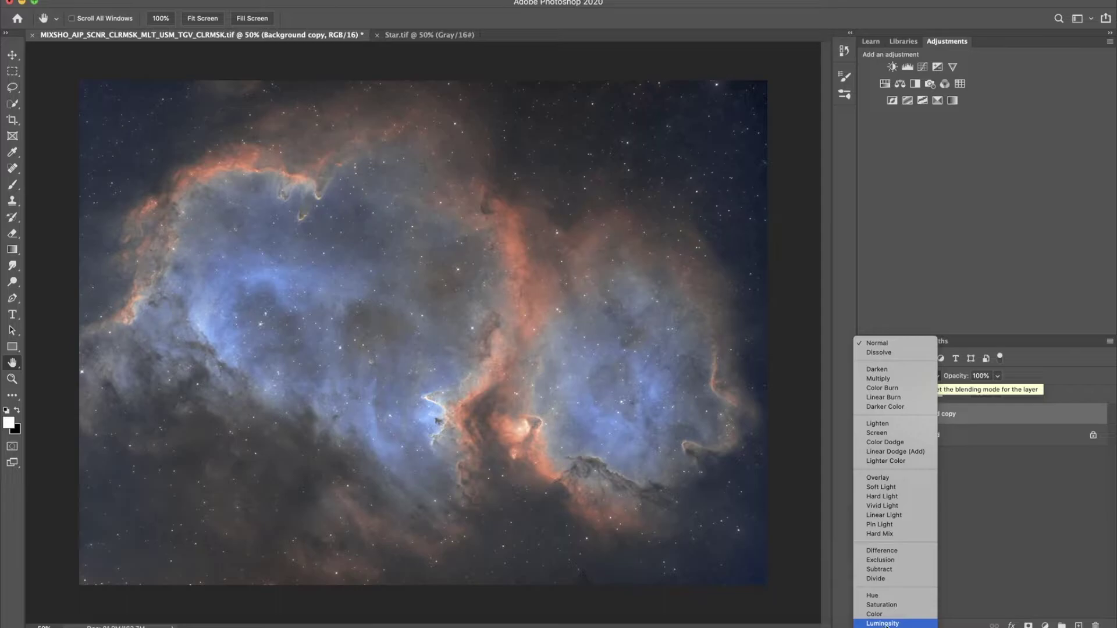
click(885, 624)
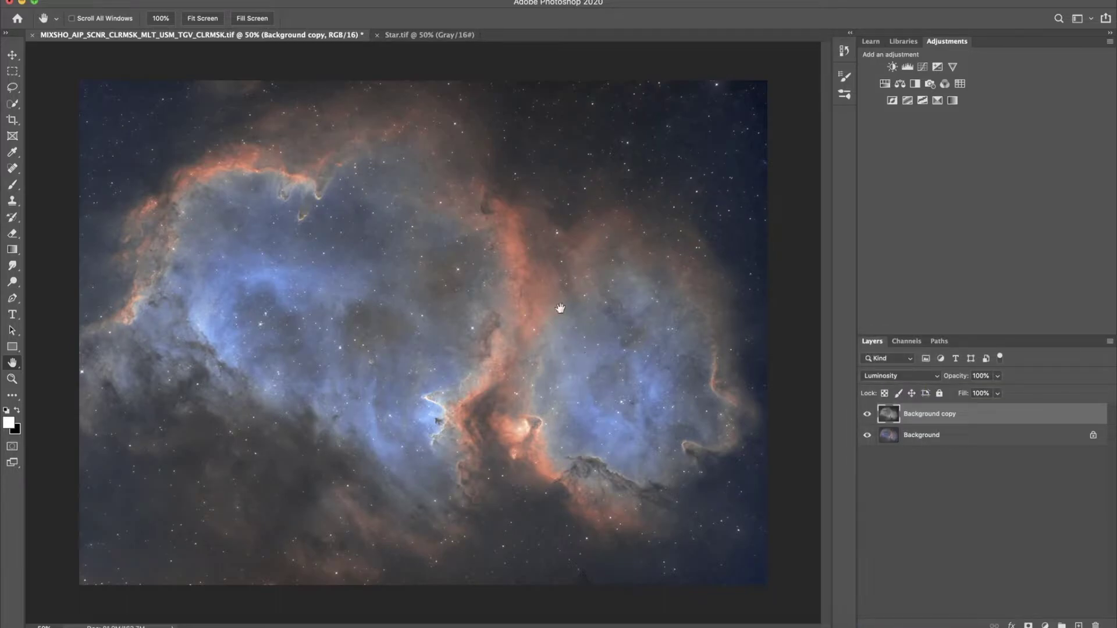
click(867, 415)
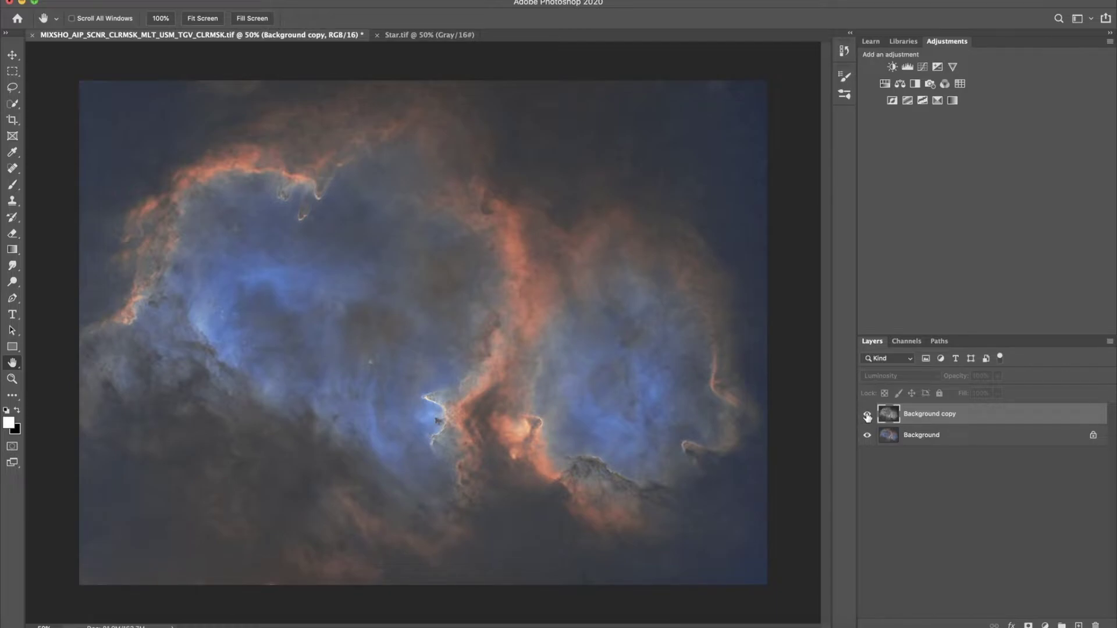
click(866, 415)
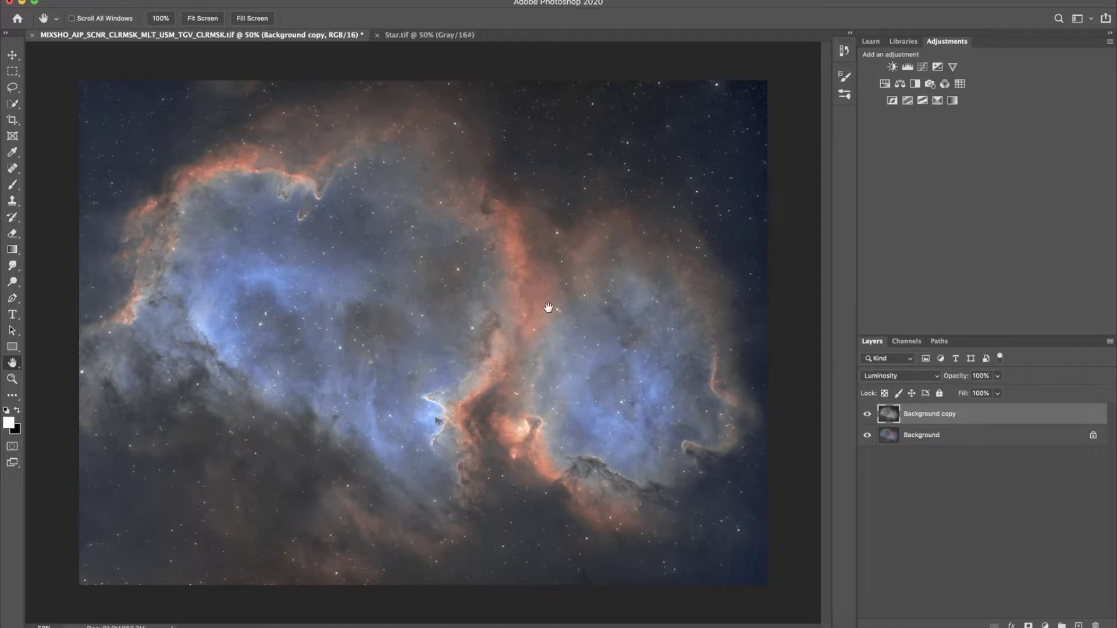
click(867, 414)
click(867, 415)
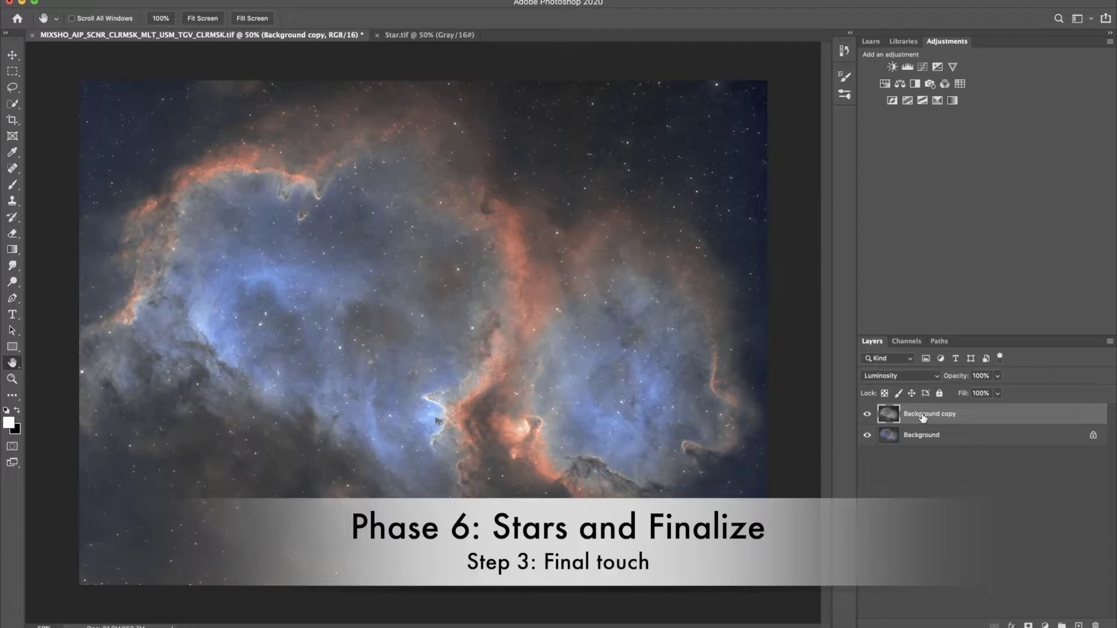
- Hide the star layer and add a Curves layer above Background, lifting the upper curve to brighten the nebula
click(868, 414)
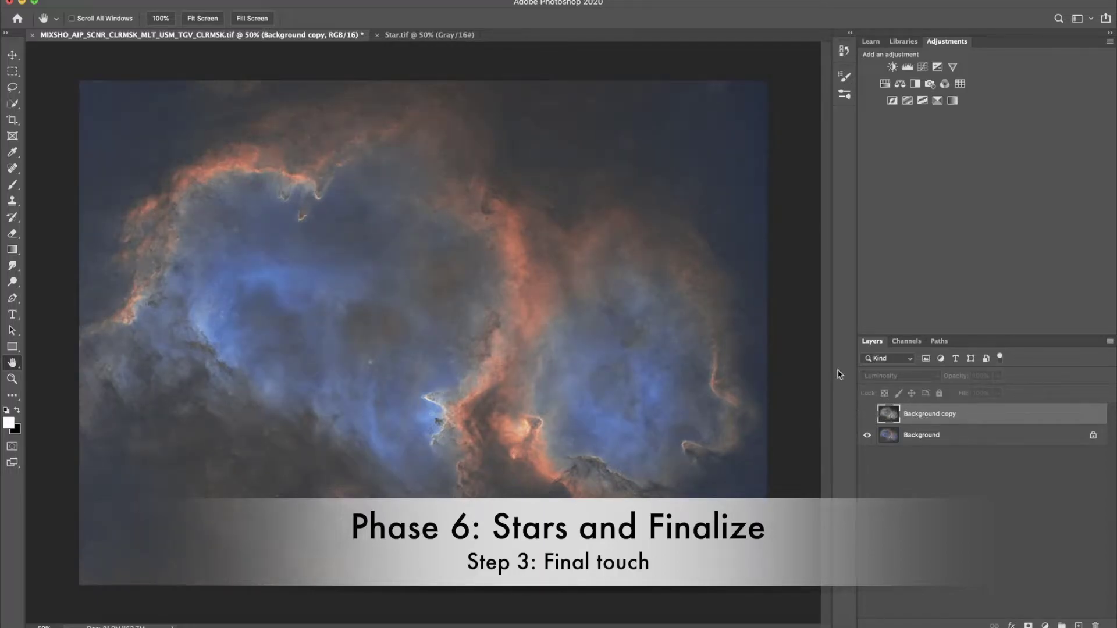
click(937, 437)
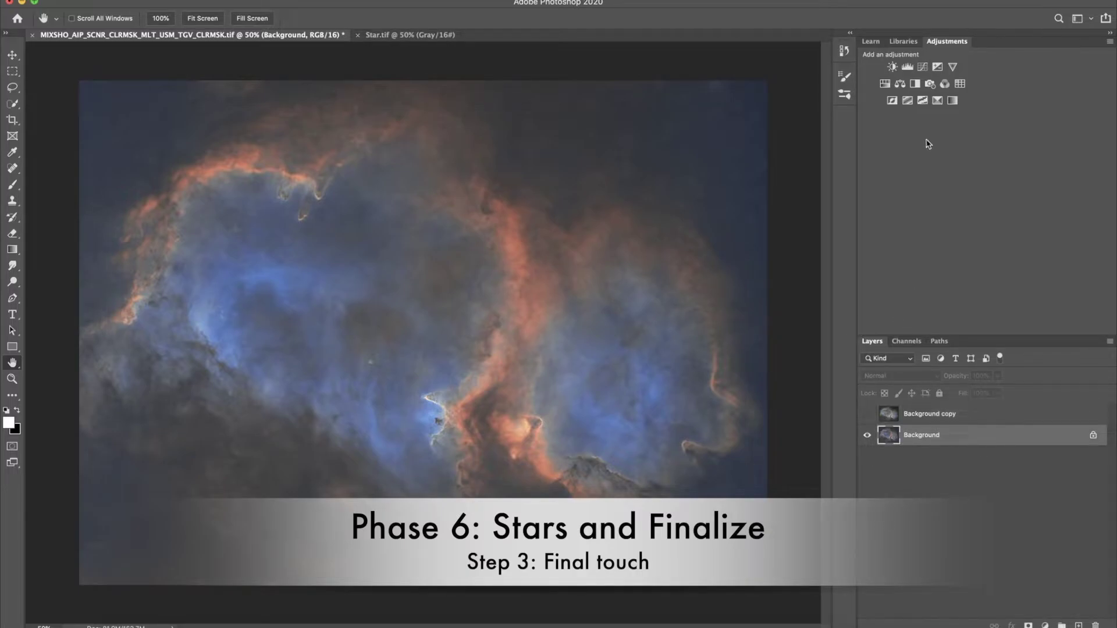
click(924, 68)
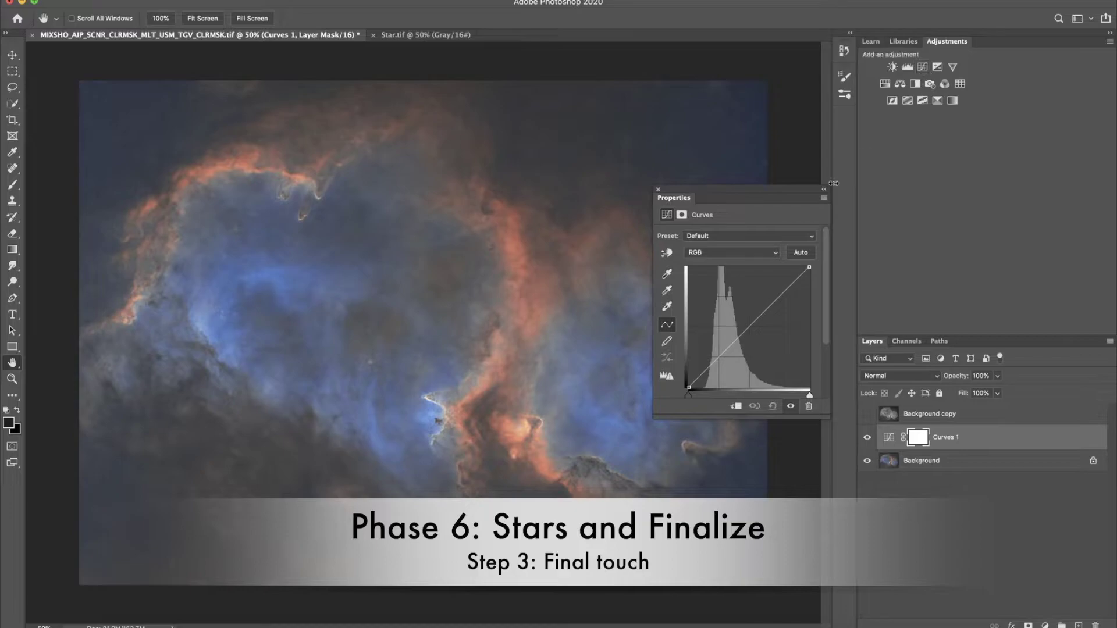
click(707, 368)
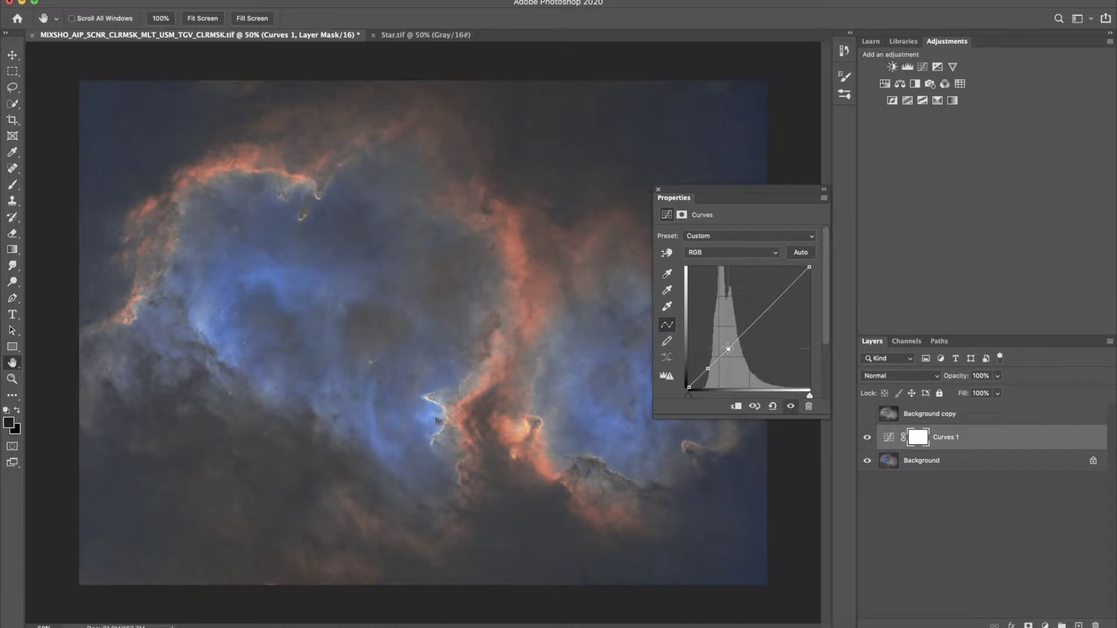
drag(756, 320, 786, 285)
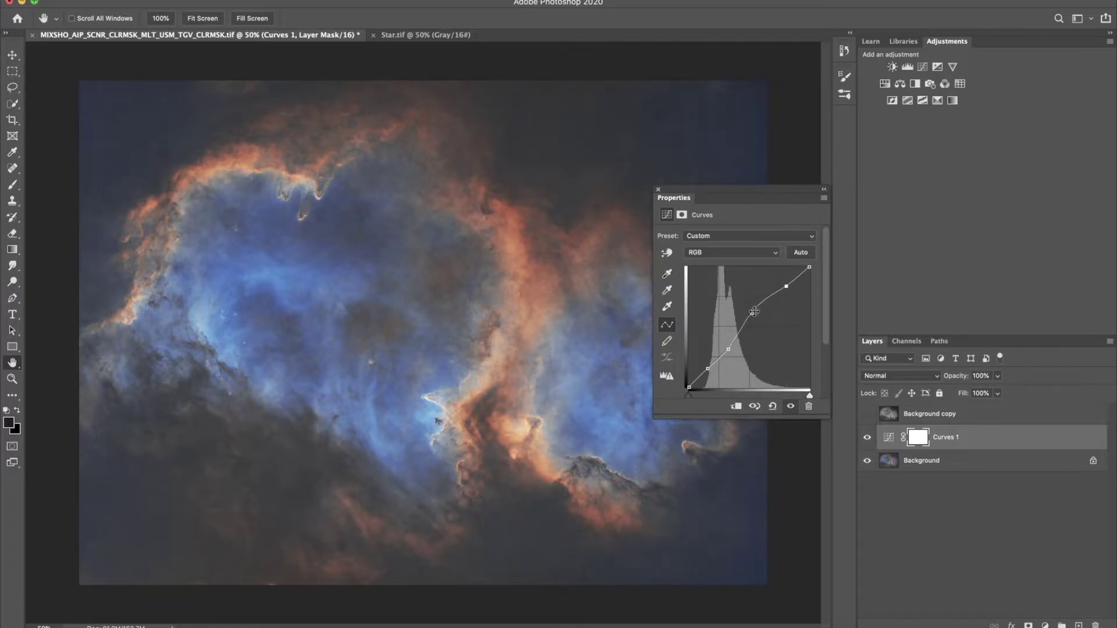
drag(752, 313, 754, 312)
- Compare Curves 1 off and on, restore the Background copy star layer, and close the curve settings
click(866, 438)
click(867, 438)
click(867, 414)
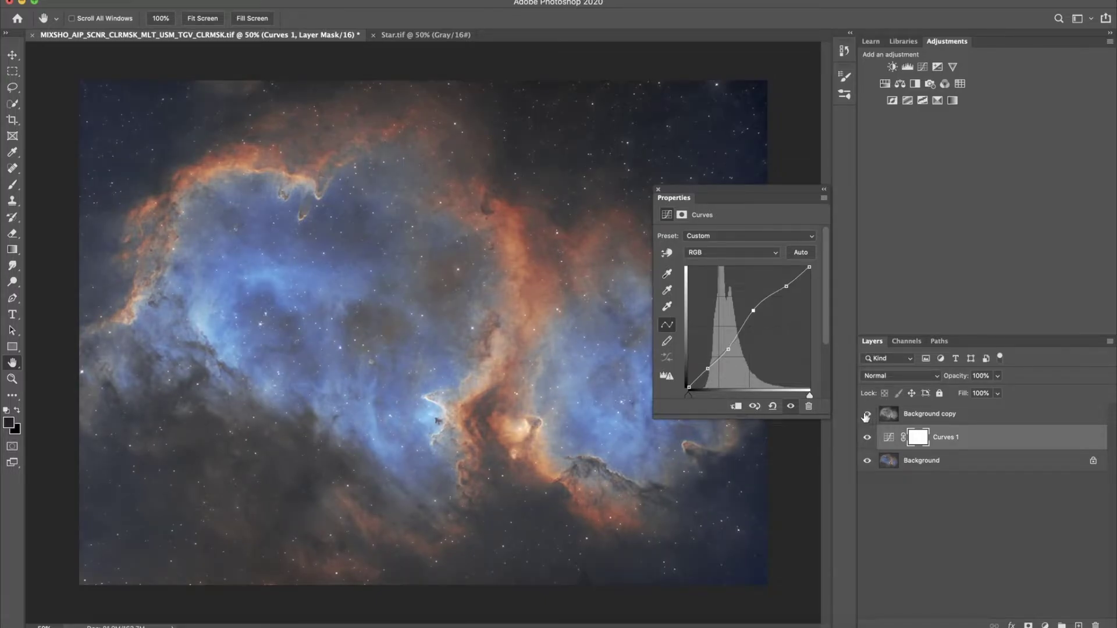
click(868, 438)
click(868, 438)
click(658, 189)
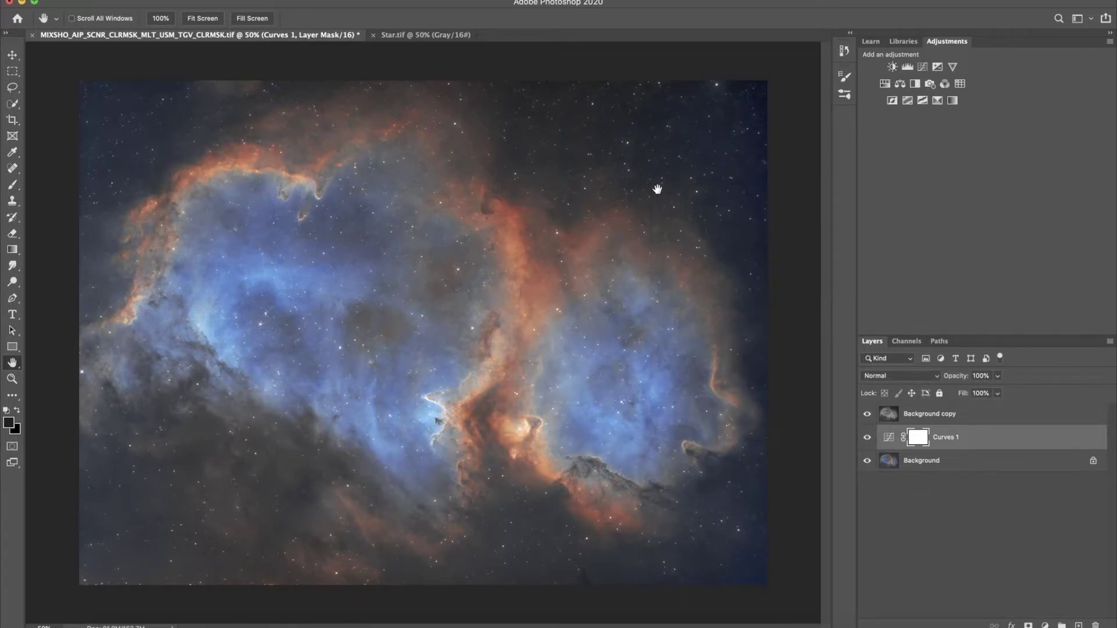
- Add a Brightness/Contrast layer above Background copy with brightness slightly raised and contrast at 15
click(957, 414)
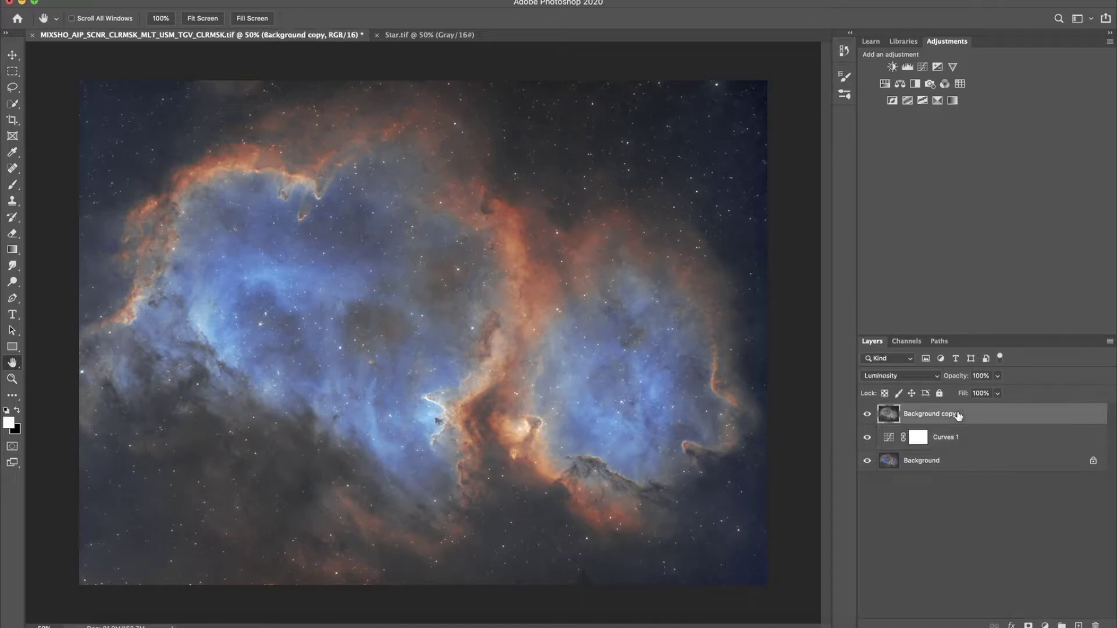
click(892, 67)
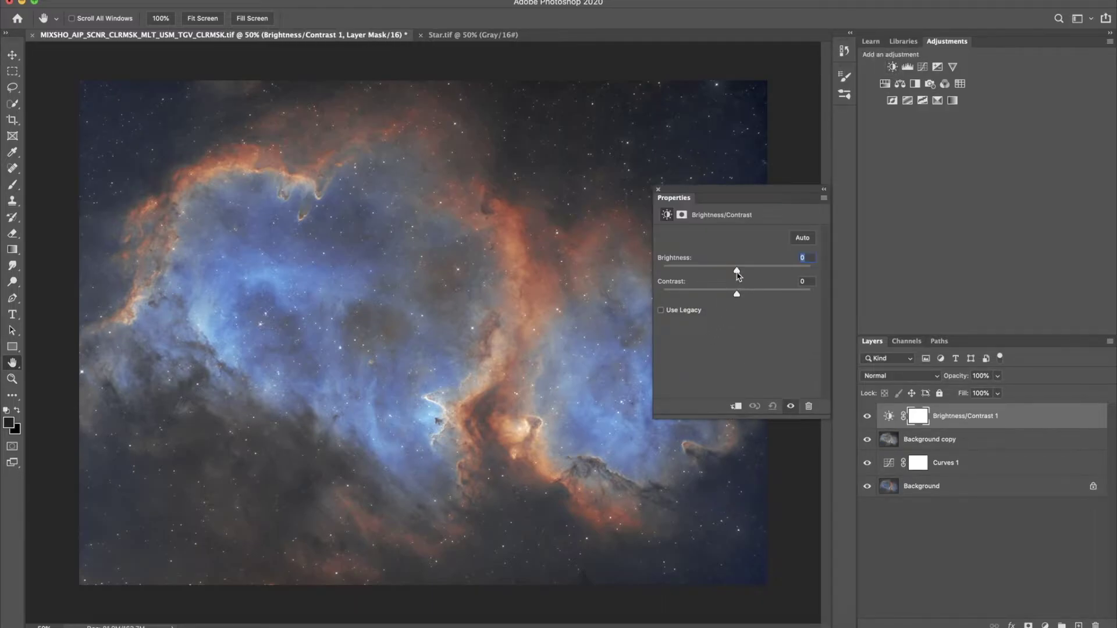
drag(737, 272, 748, 295)
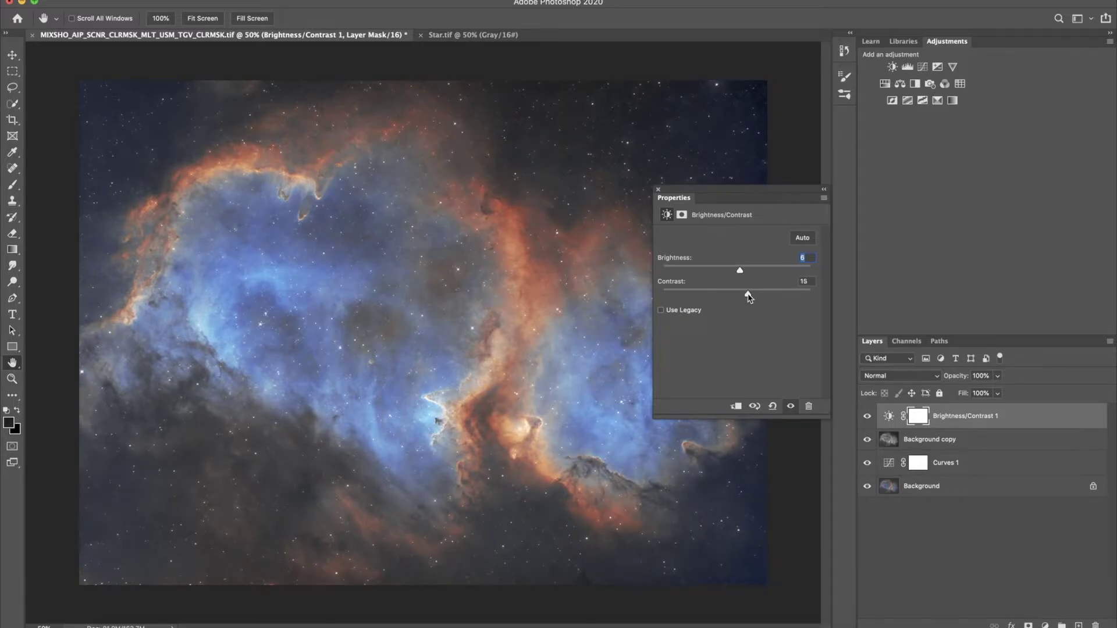
click(659, 190)
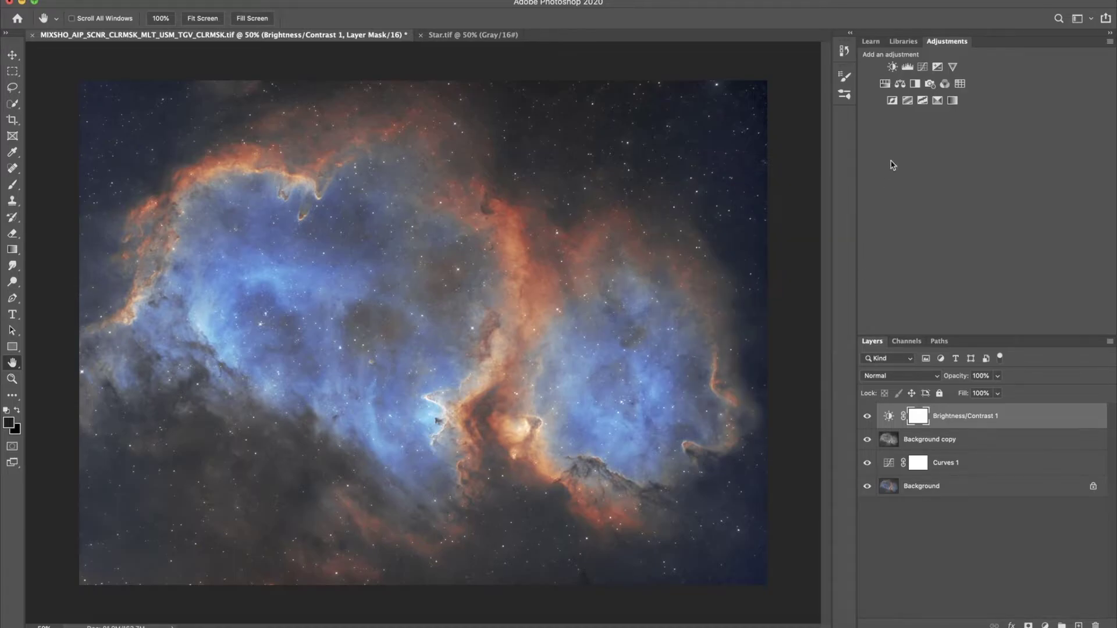
- Add a Levels 1 layer on top, then toggle Brightness/Contrast 1 and Levels 1 to compare
click(907, 67)
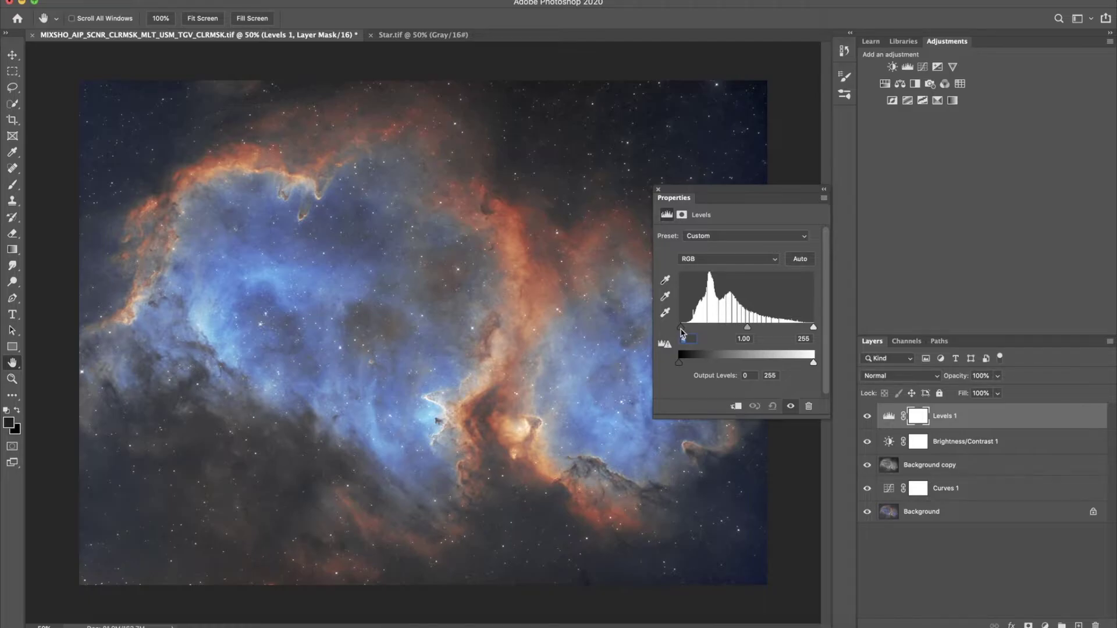
click(659, 190)
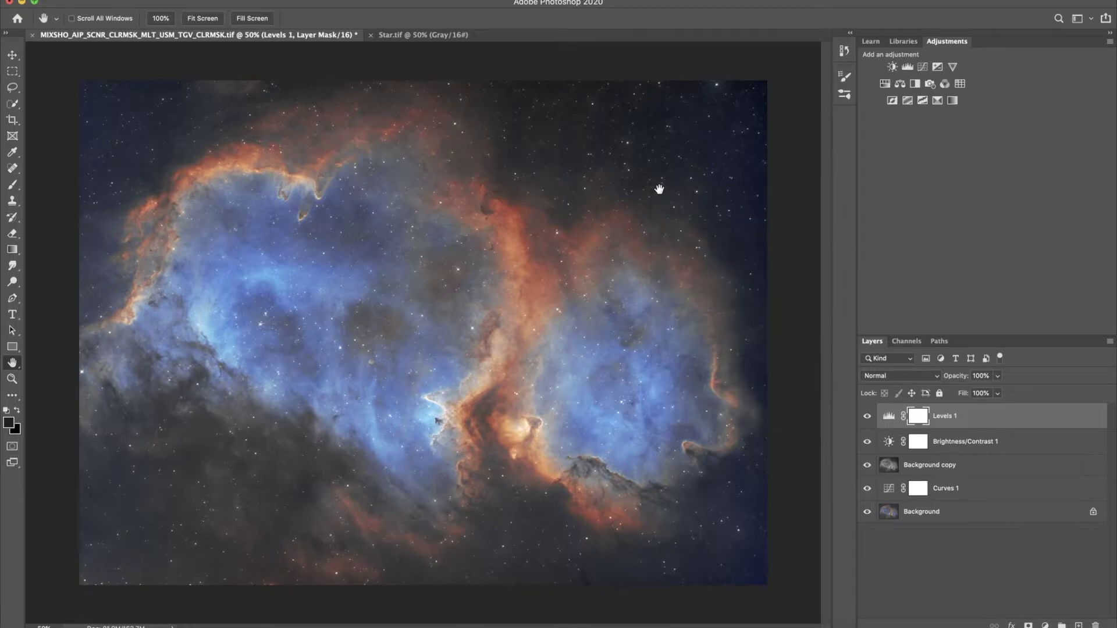
click(867, 442)
click(867, 417)
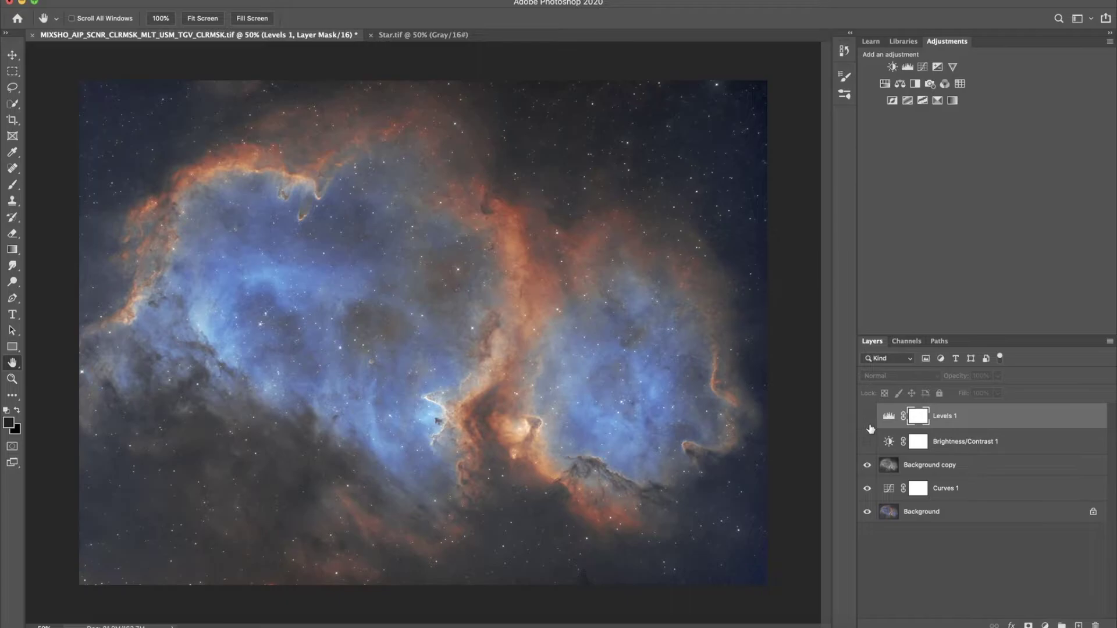
click(867, 442)
click(867, 415)
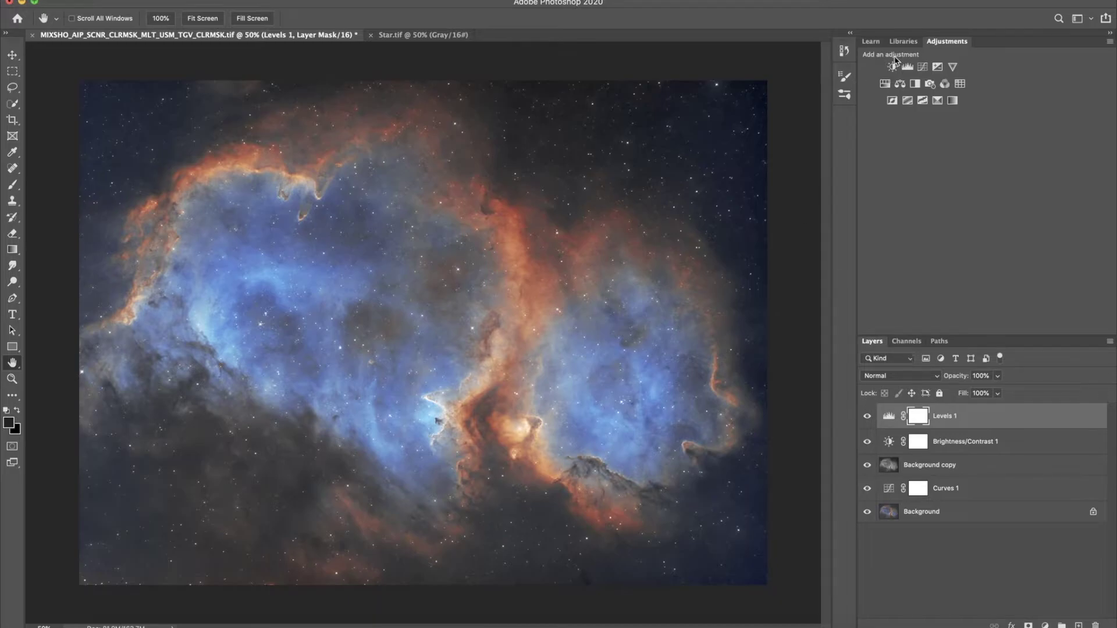
- Add Curves 2 with a three-point RGB curve that slightly darkens the image
click(923, 68)
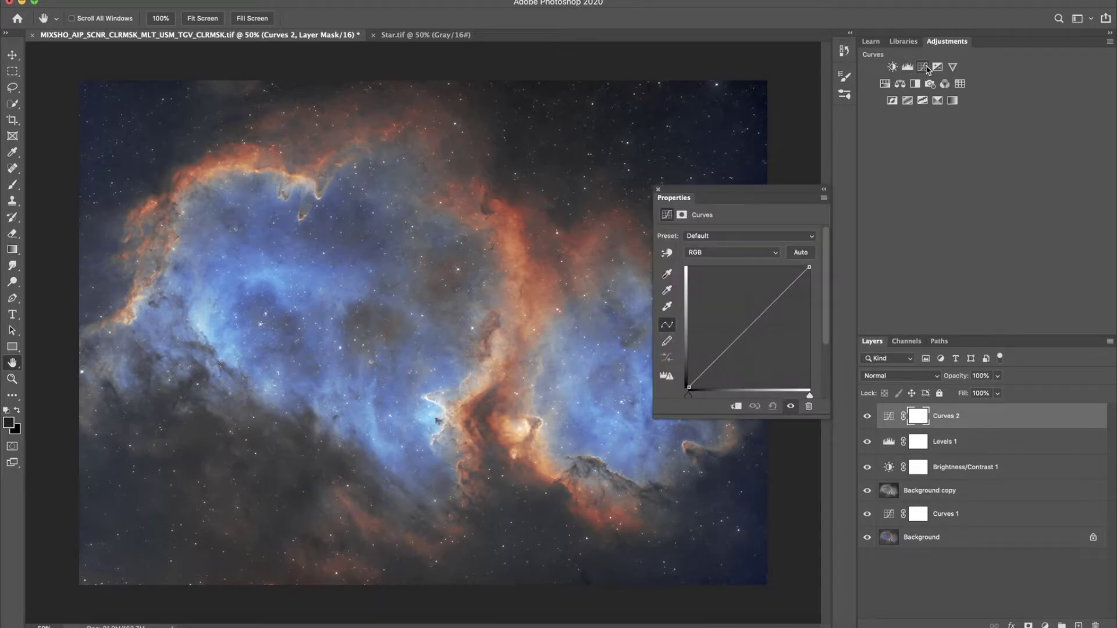
click(749, 328)
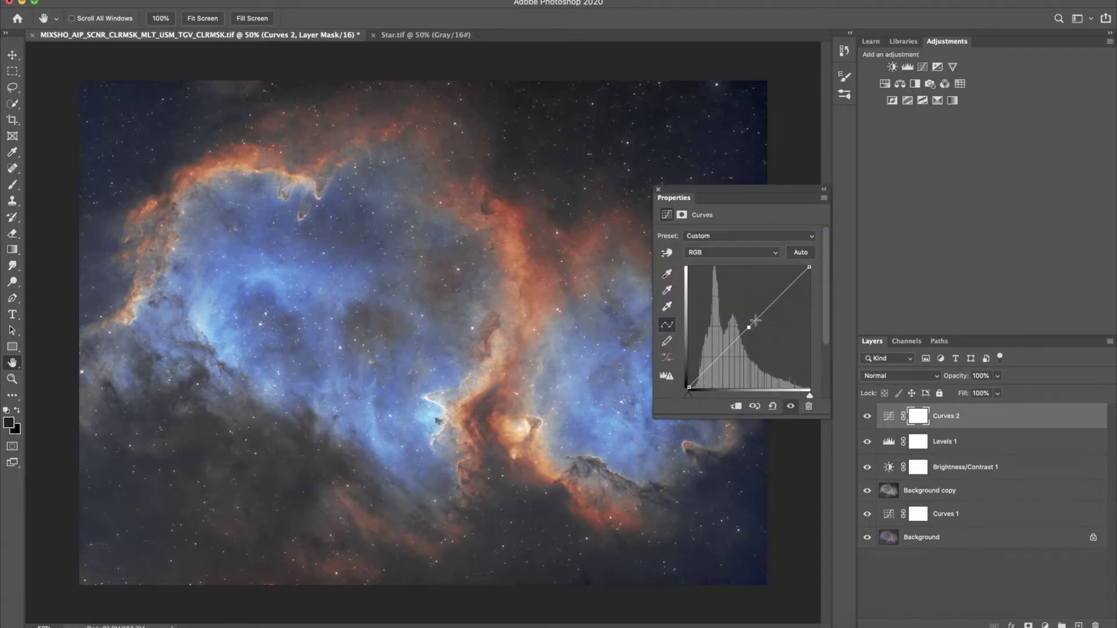
click(773, 300)
click(702, 376)
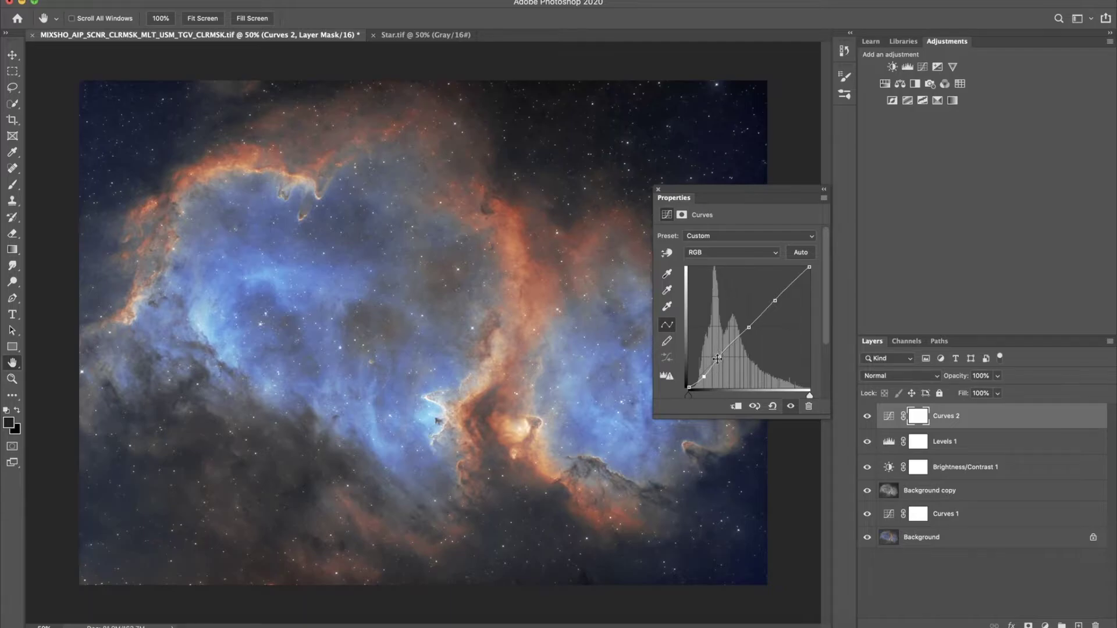
super+click(703, 377)
click(705, 376)
click(658, 191)
- Toggle Curves 2 off and on to compare, then review its curve settings again
click(867, 417)
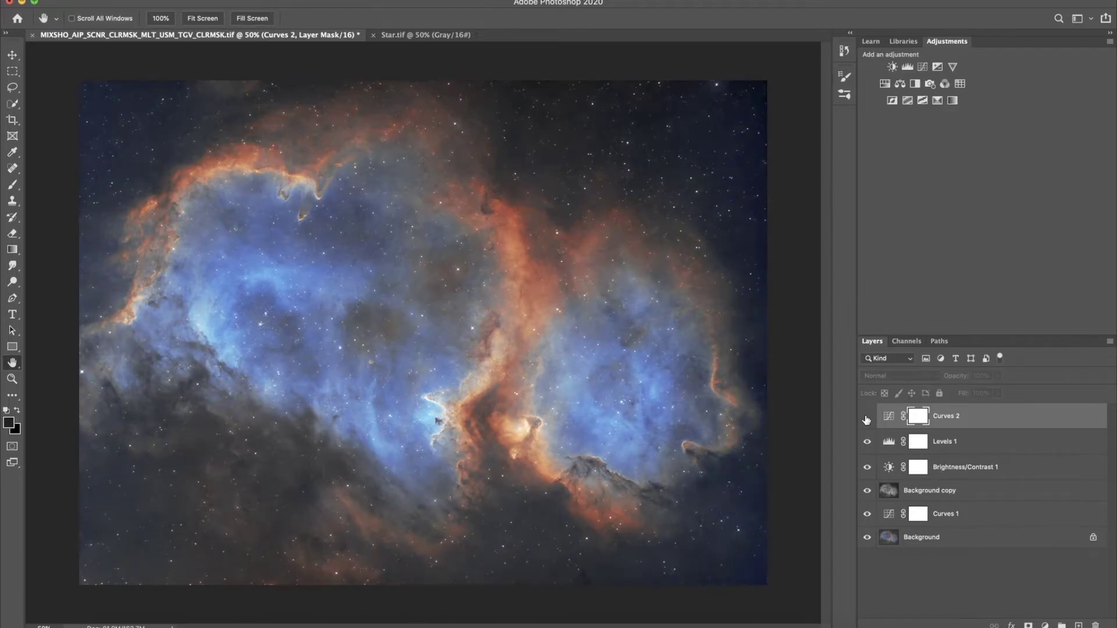
click(867, 417)
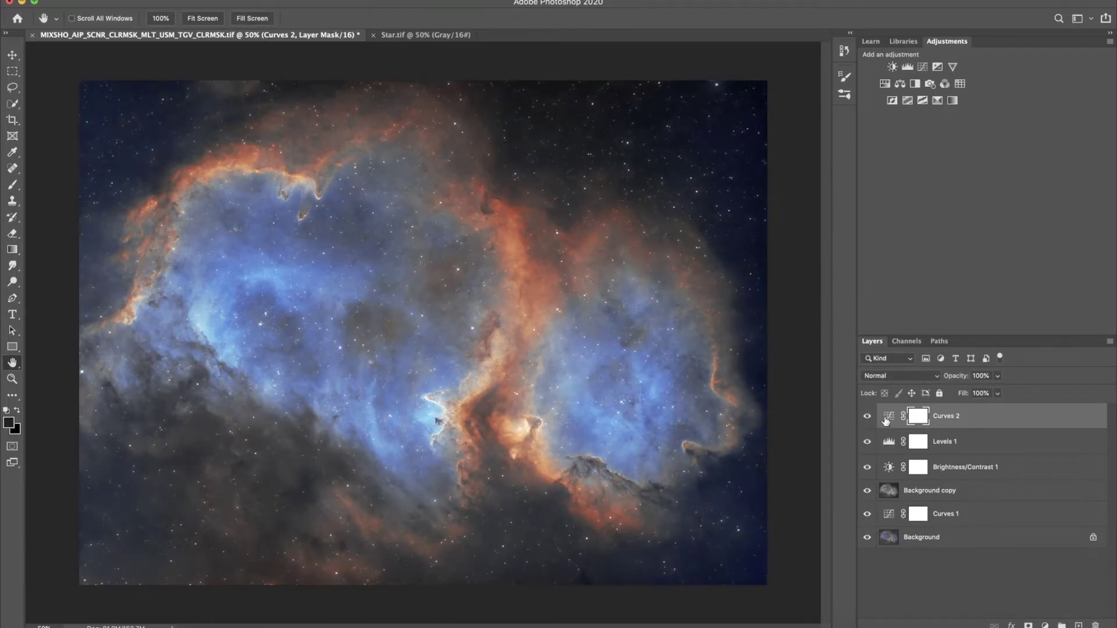
double_click(889, 417)
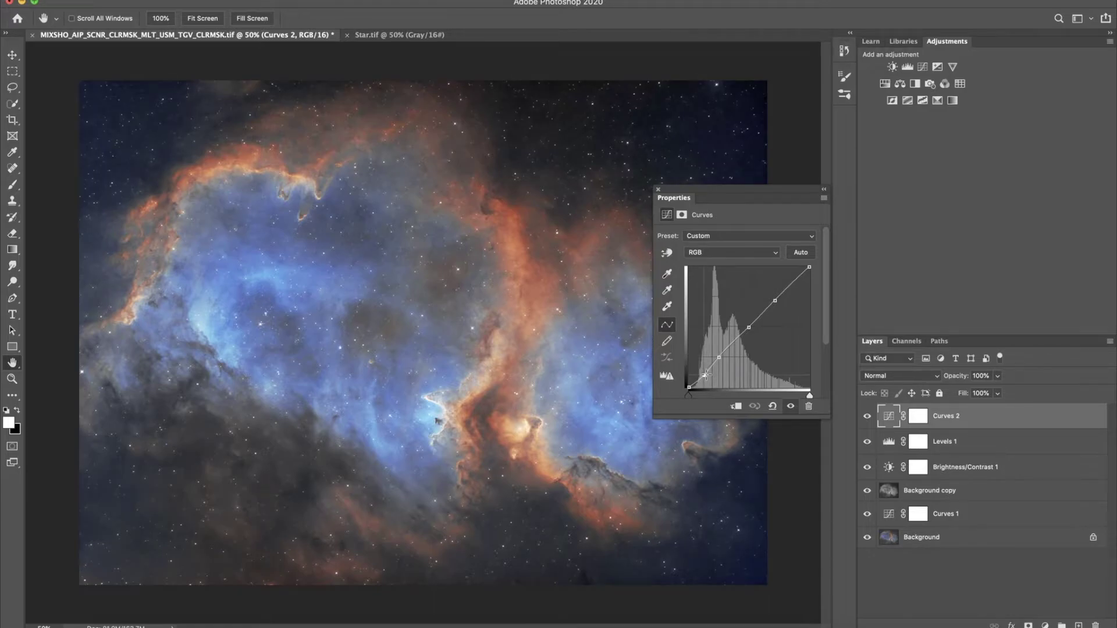
click(658, 190)
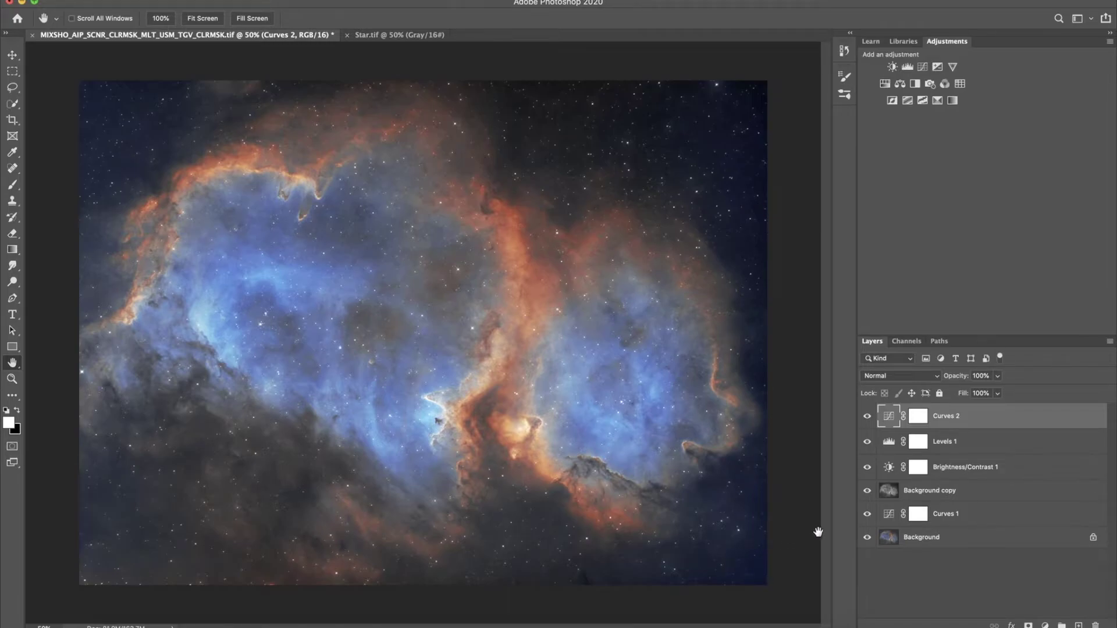
- Add a Vibrance adjustment layer above Curves 2 and select its mask
key(super+backslash)
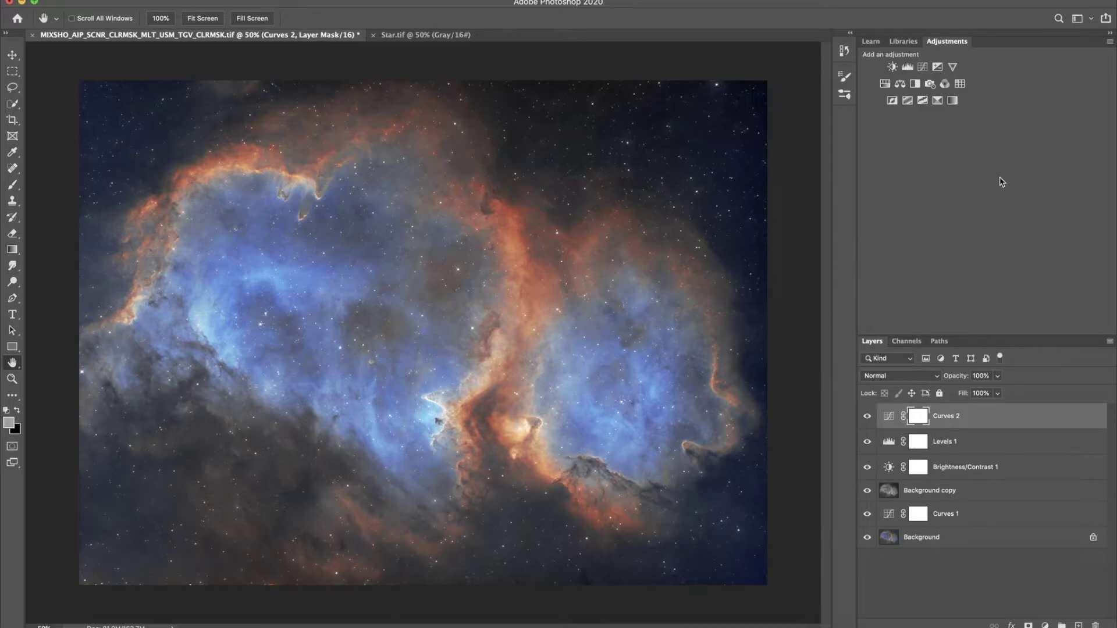
click(953, 67)
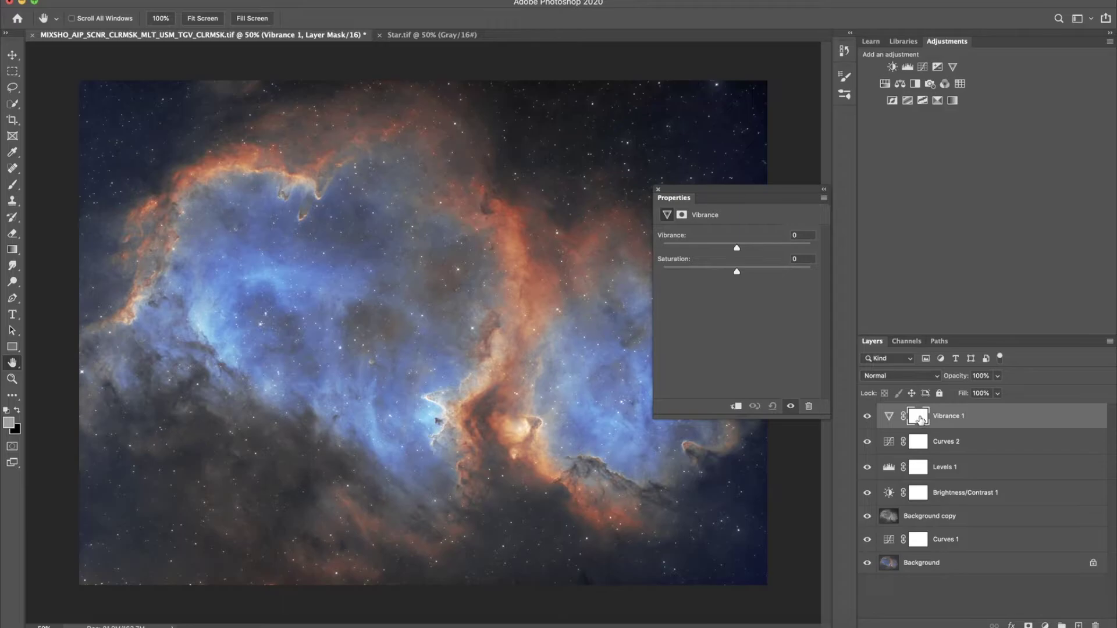
click(919, 419)
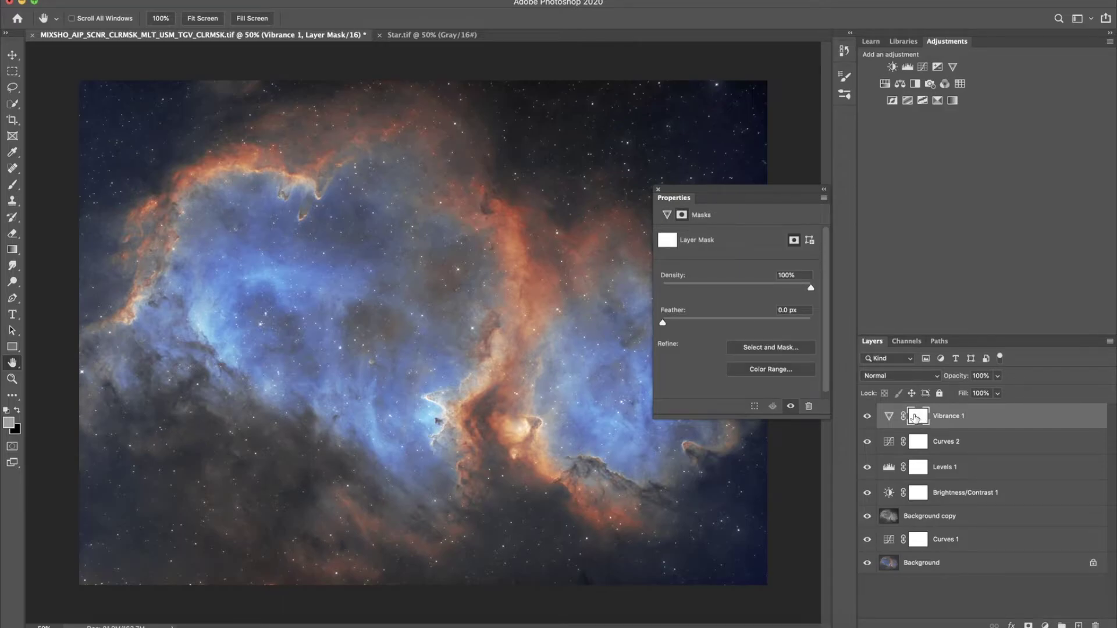
- Build the Vibrance 1 mask with Color Range, sampling the dark sky and top-left stars at fuzziness 41
click(256, 0)
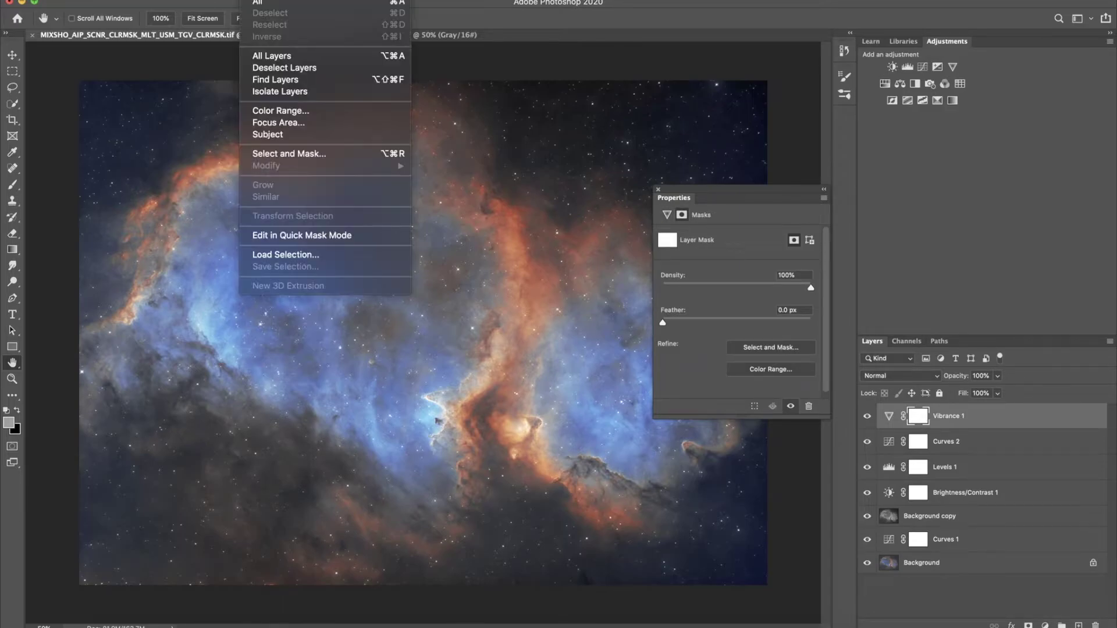
click(314, 112)
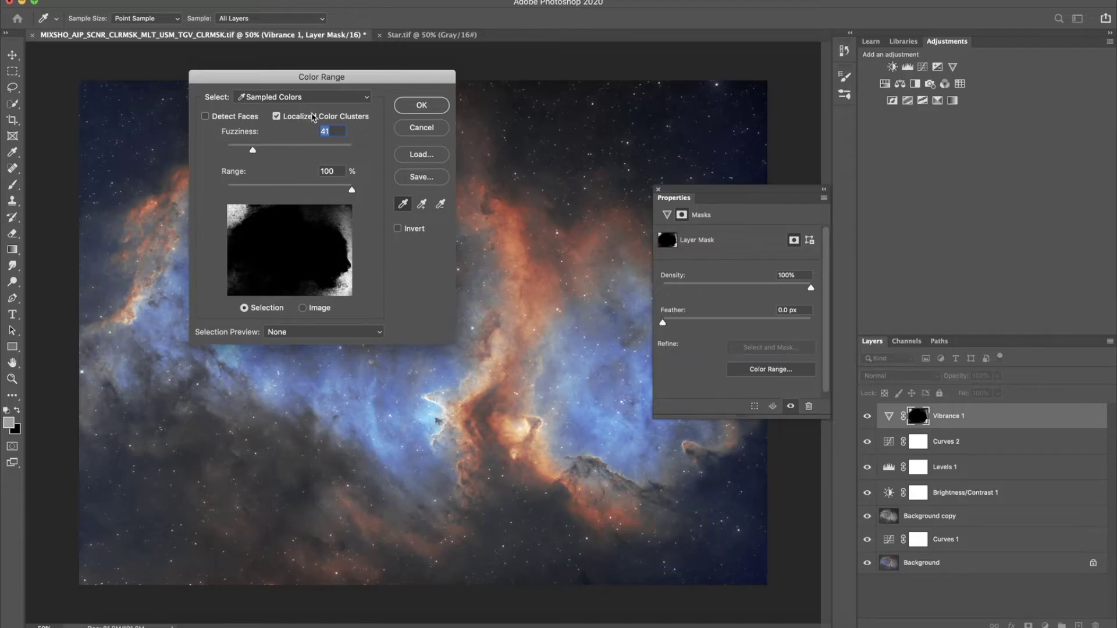
click(402, 207)
click(406, 207)
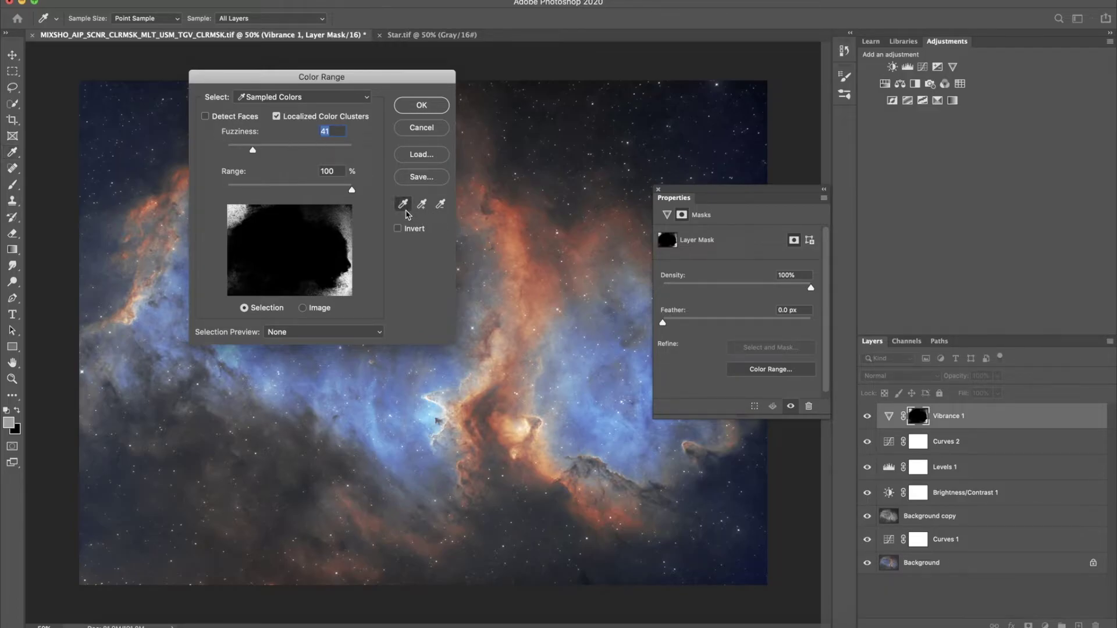
click(750, 549)
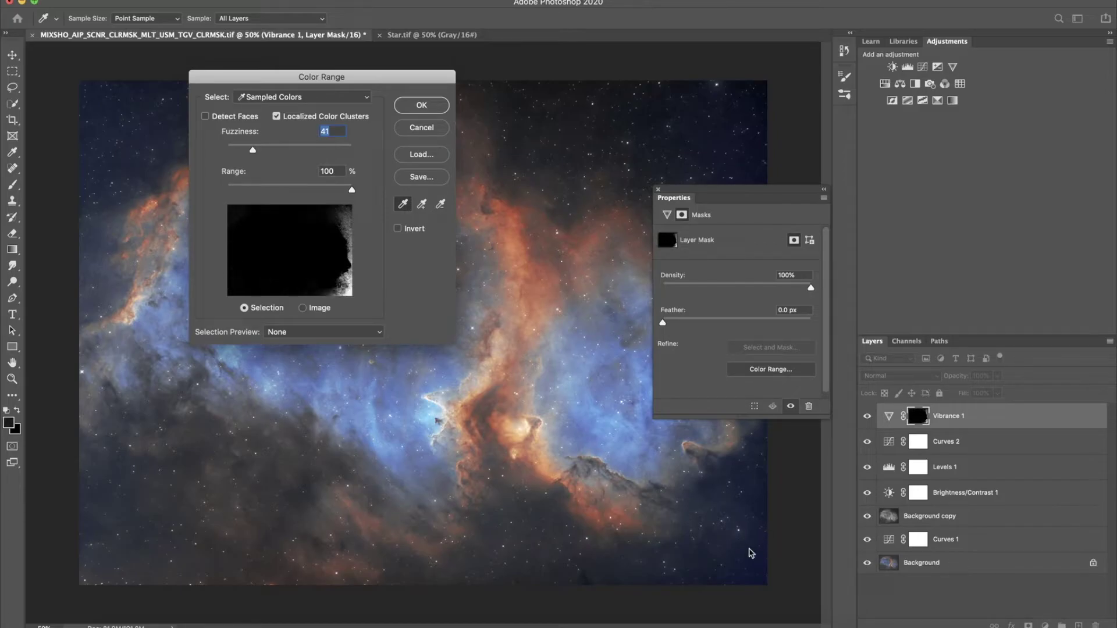
click(748, 552)
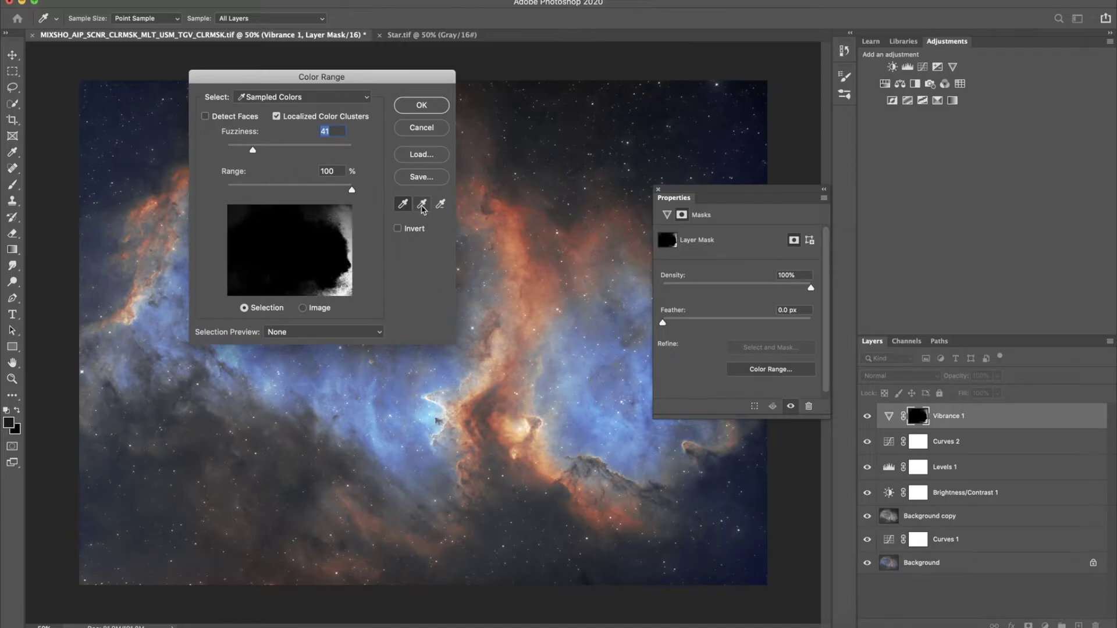
click(423, 205)
click(110, 108)
click(121, 95)
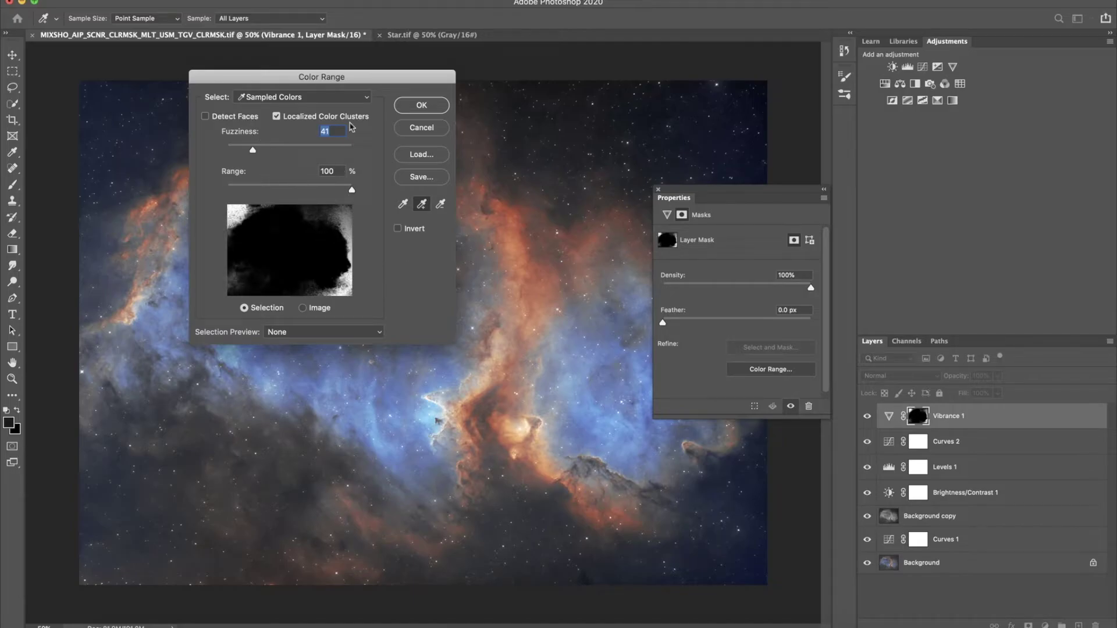
click(422, 106)
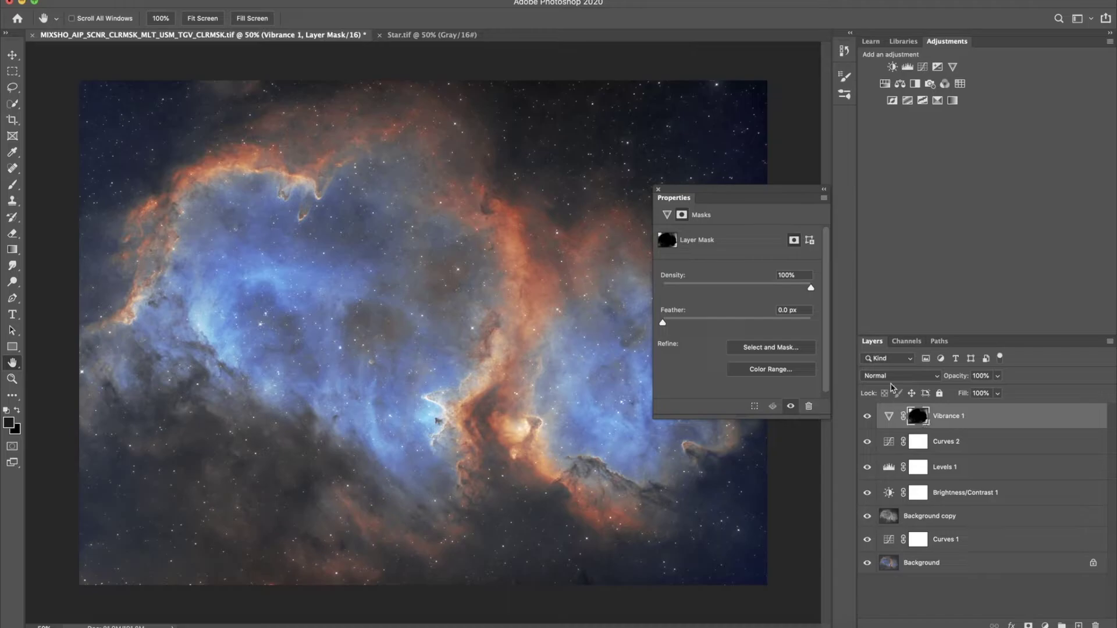
- Lower Vibrance 1's vibrance to −40, keeping saturation at 0, and toggle it to compare
click(666, 216)
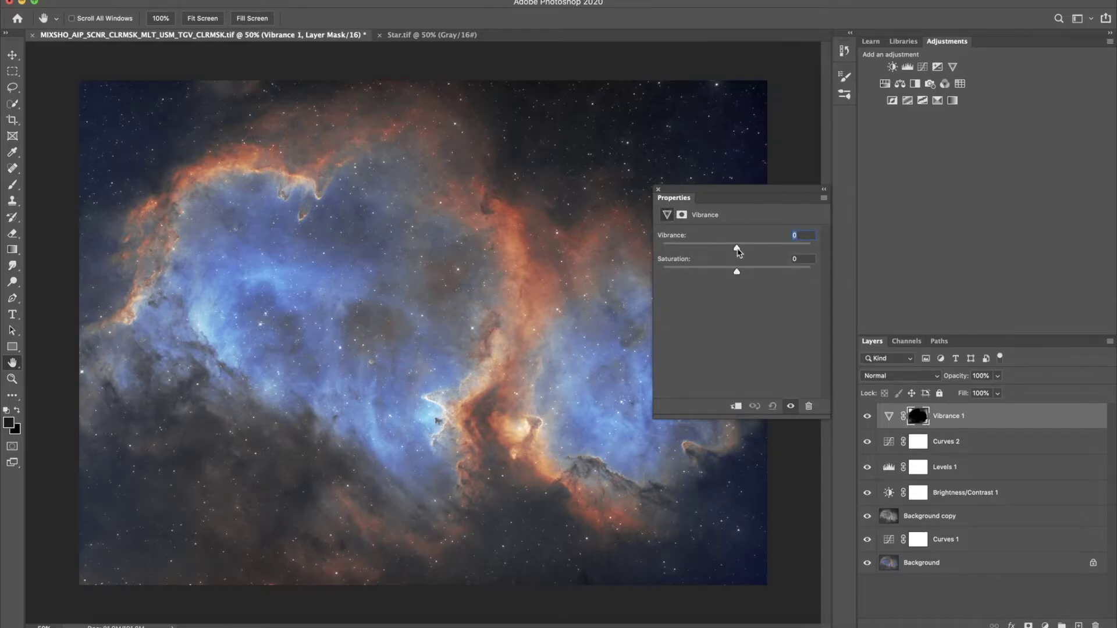
drag(737, 247, 709, 249)
drag(674, 191, 957, 134)
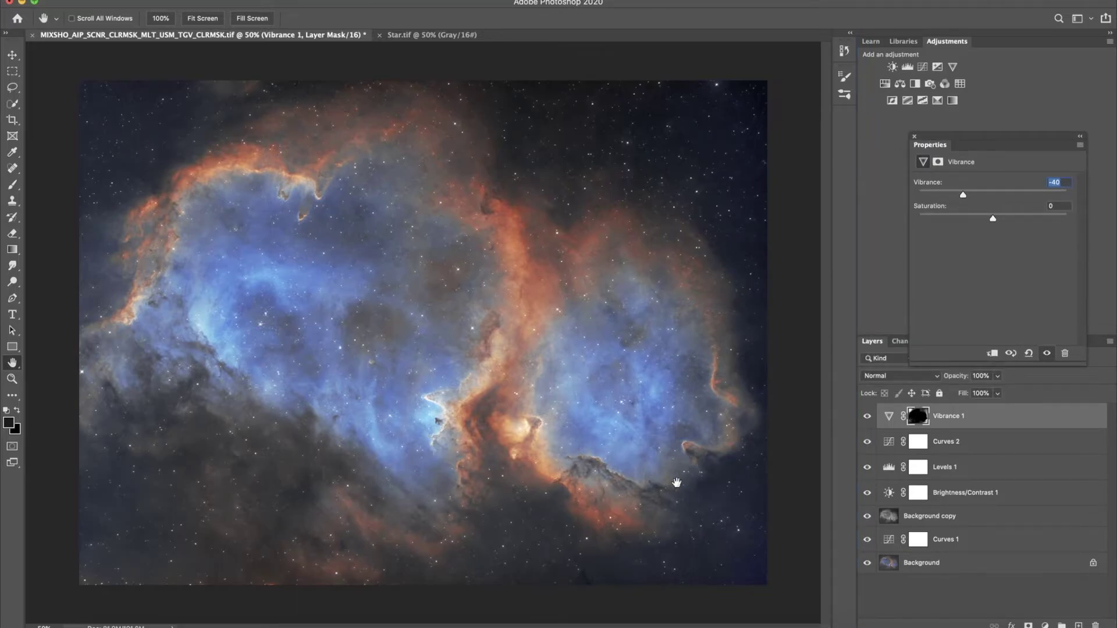
click(868, 417)
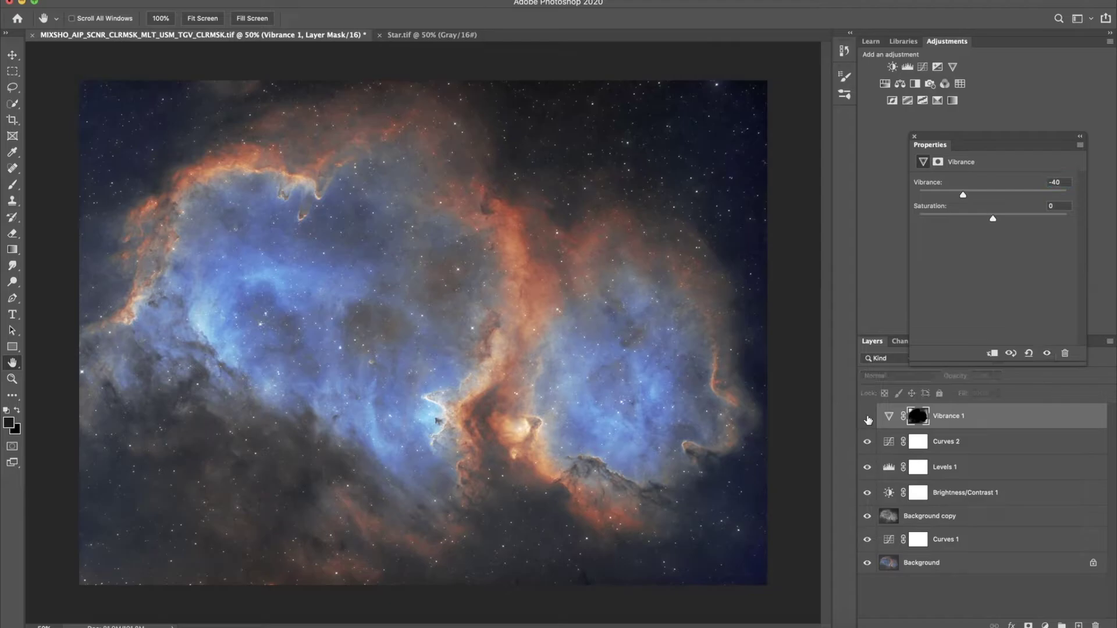
click(868, 417)
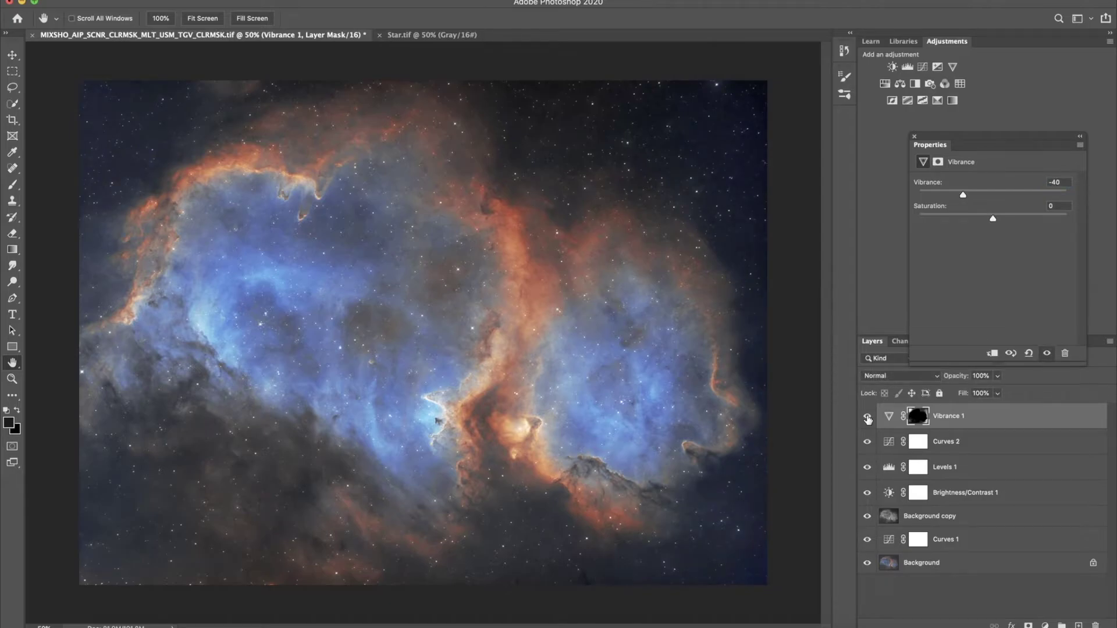
click(867, 417)
click(868, 417)
click(914, 136)
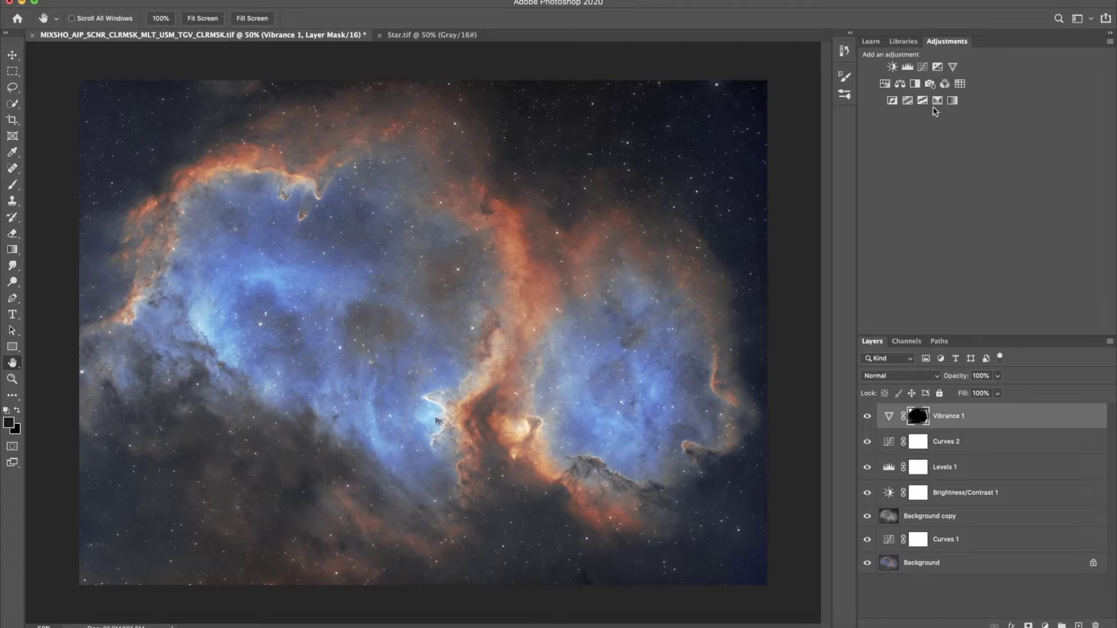
- Add a Vibrance 2 layer set to +24 vibrance and toggle it off and on to compare
click(953, 67)
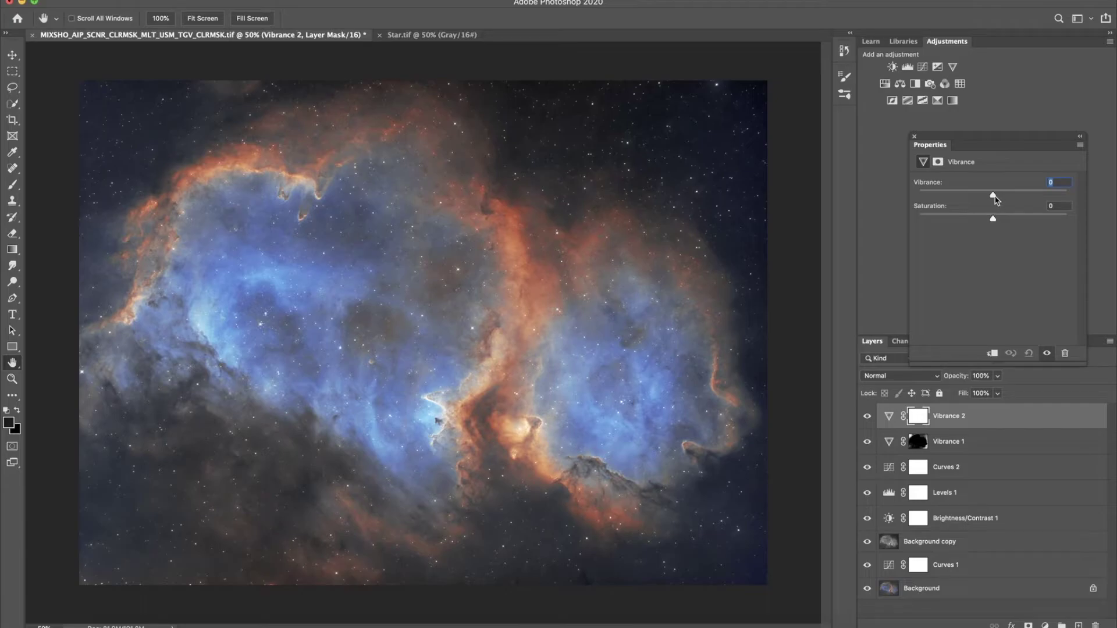
drag(995, 199, 1020, 198)
drag(1019, 198, 1013, 199)
click(867, 416)
click(867, 417)
click(866, 417)
click(867, 416)
click(866, 417)
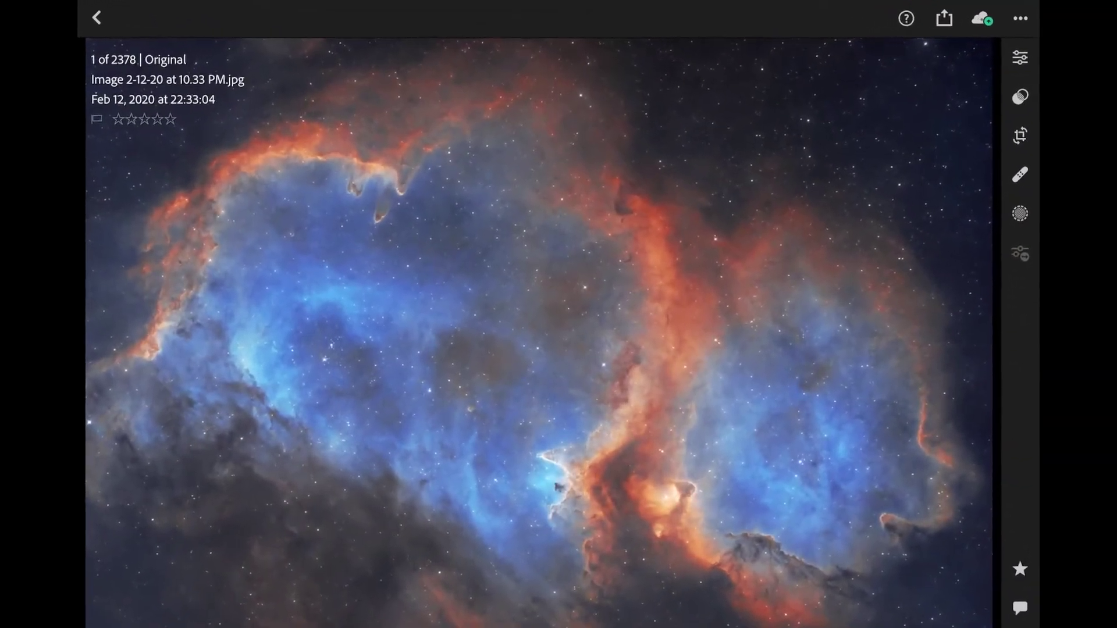
- Apply Lightroom's Auto edit to the nebula photo, undoing and redoing it to compare
key(e)
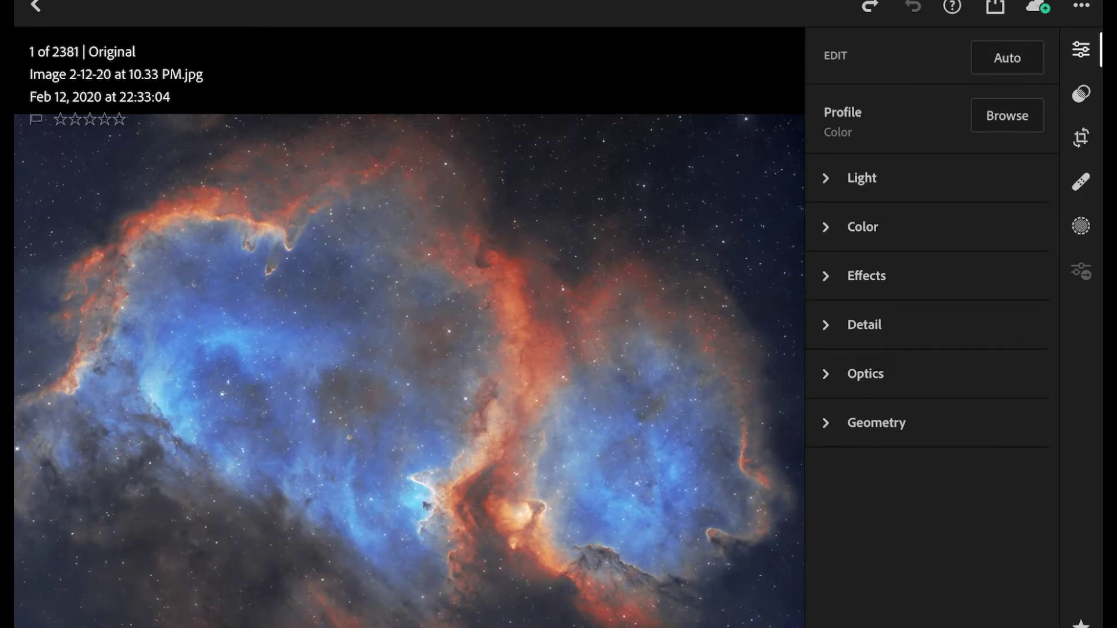
key(shift+a)
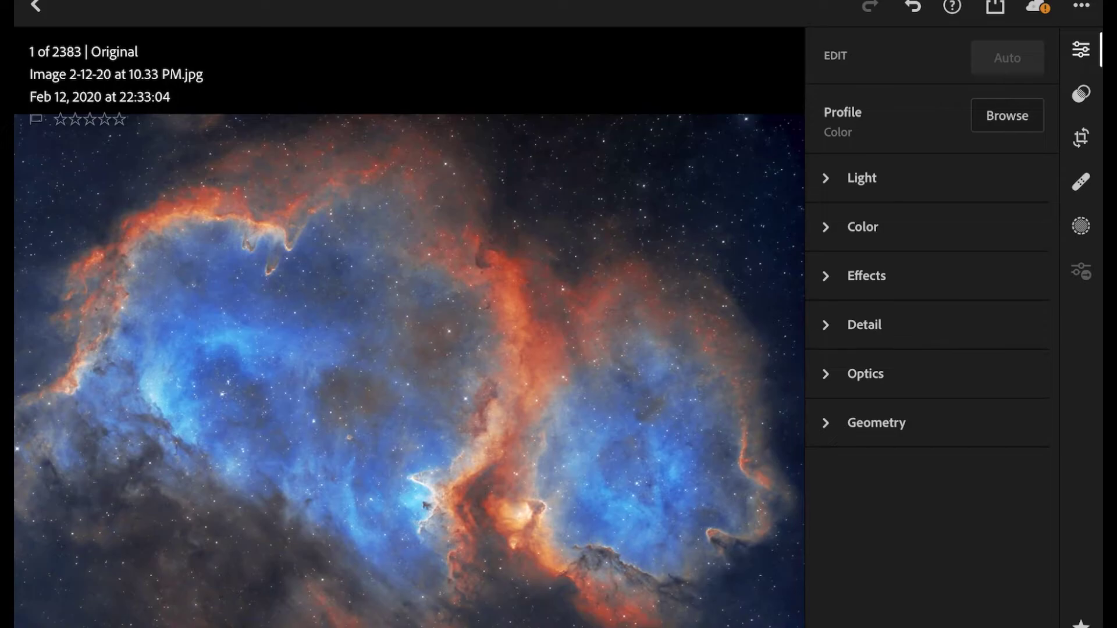
key(ctrl+z)
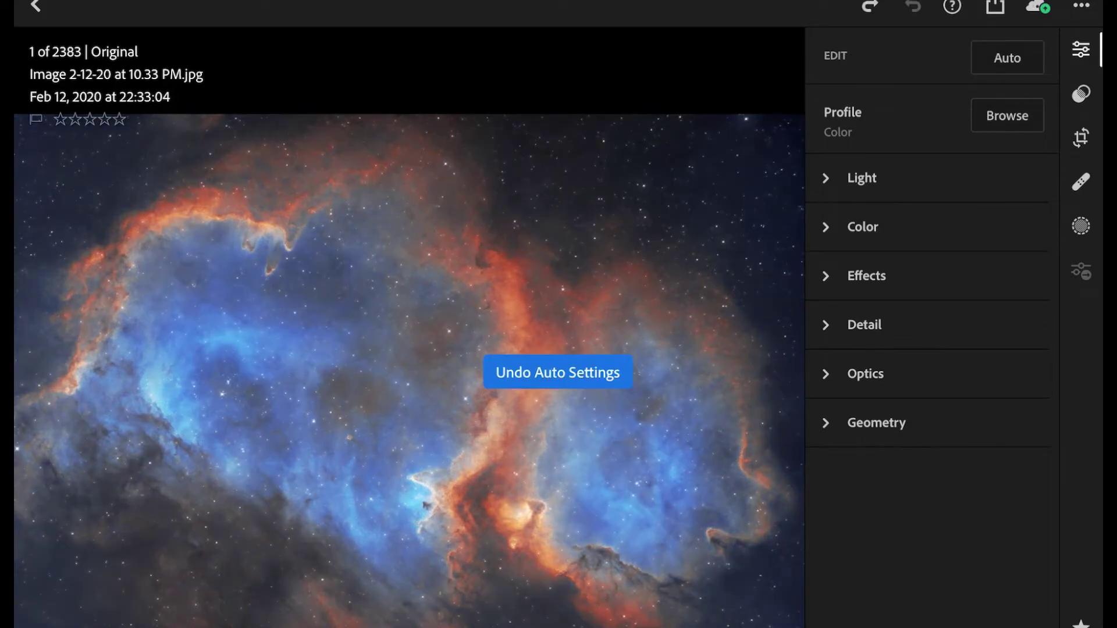
key(ctrl+shift+z)
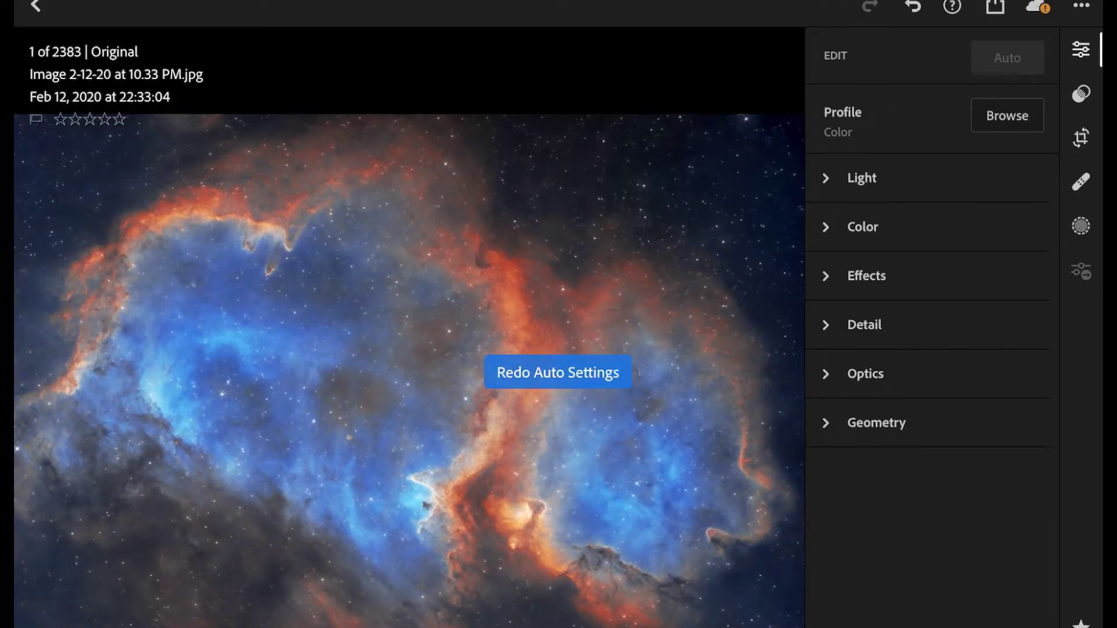
key(ctrl+z)
key(ctrl+shift+z)
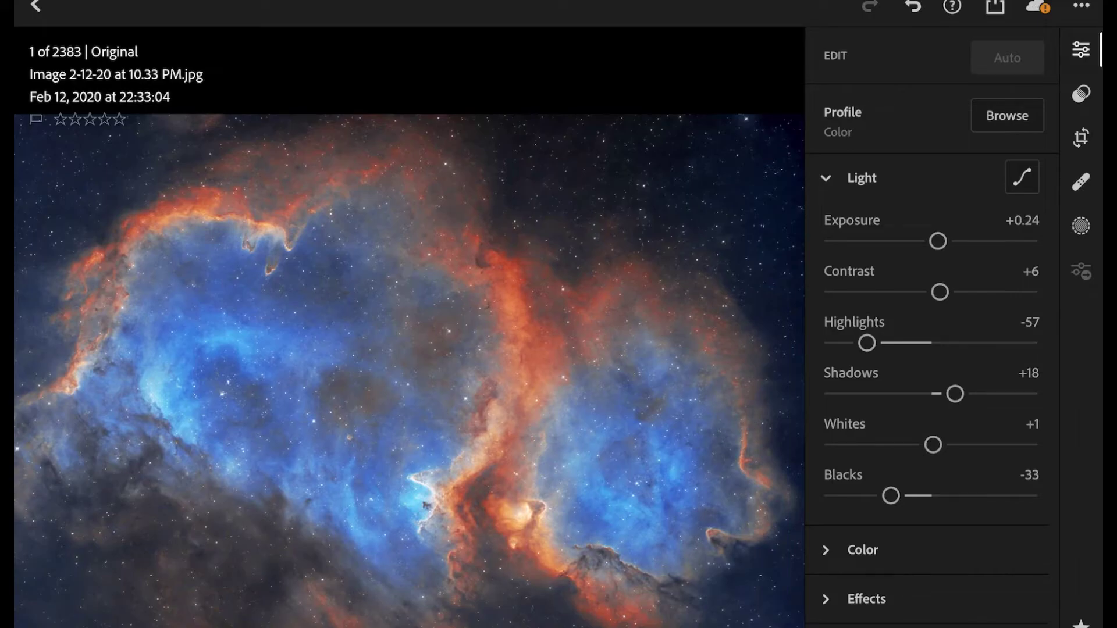
- Set Highlights to −31, Shadows to +5 and Blacks to −20
drag(867, 343, 893, 343)
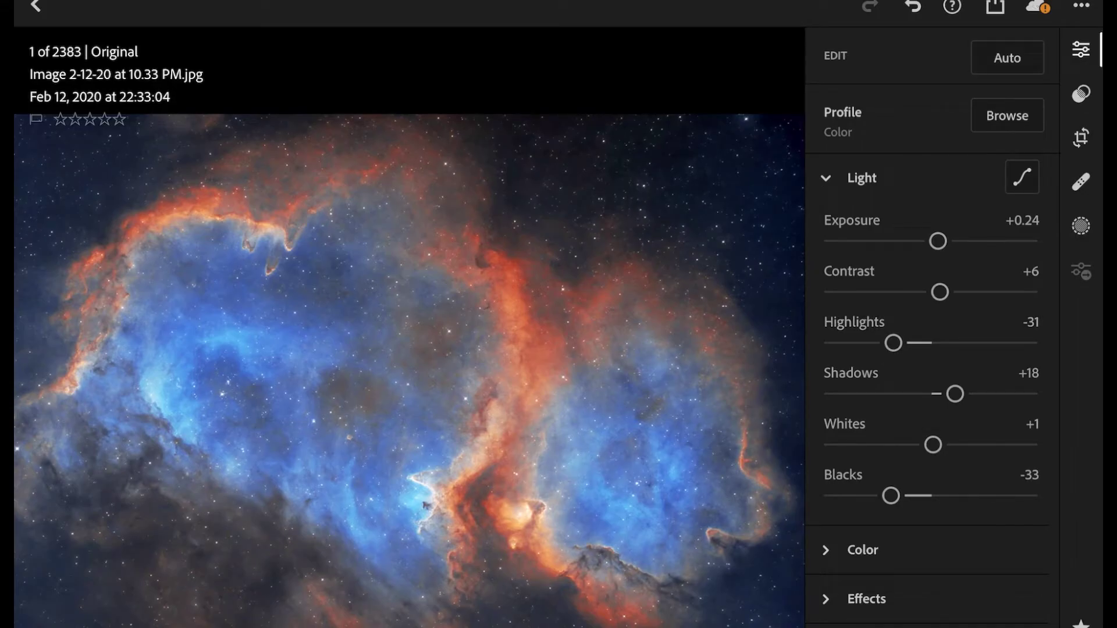
mouse_move(954, 394)
mouse_down()
mouse_move(921, 394)
mouse_move(957, 394)
mouse_move(938, 394)
mouse_up()
mouse_move(891, 496)
mouse_down()
mouse_move(923, 496)
mouse_move(905, 496)
mouse_up()
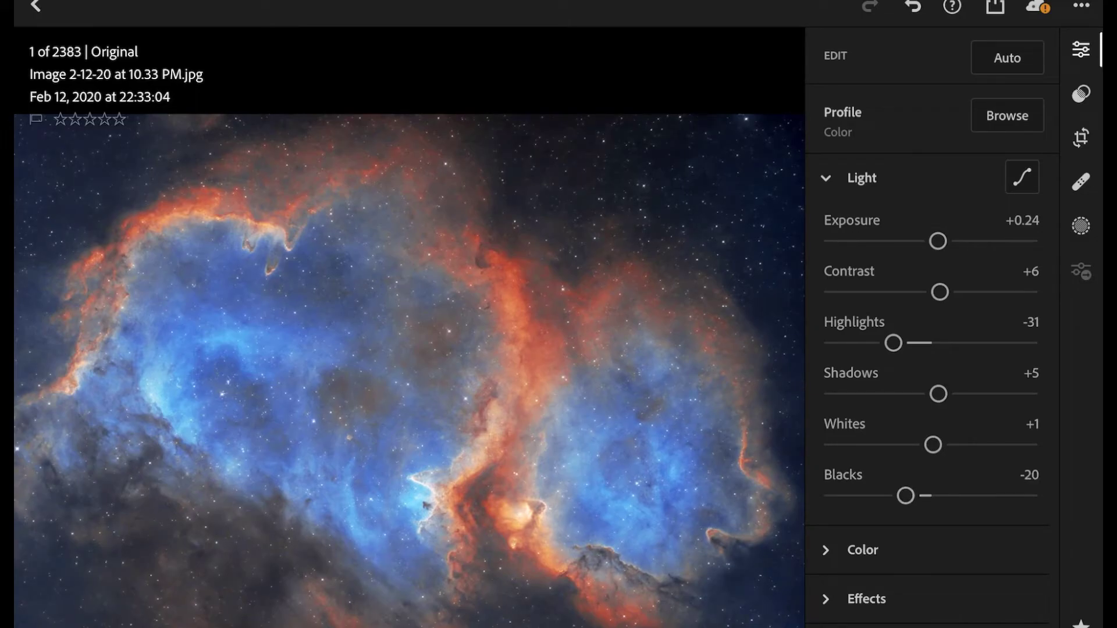
- Zoom in to check the grain and set Detail's Noise Reduction to 16, leaving Sharpening at 0
scroll(466, 492, up, 10)
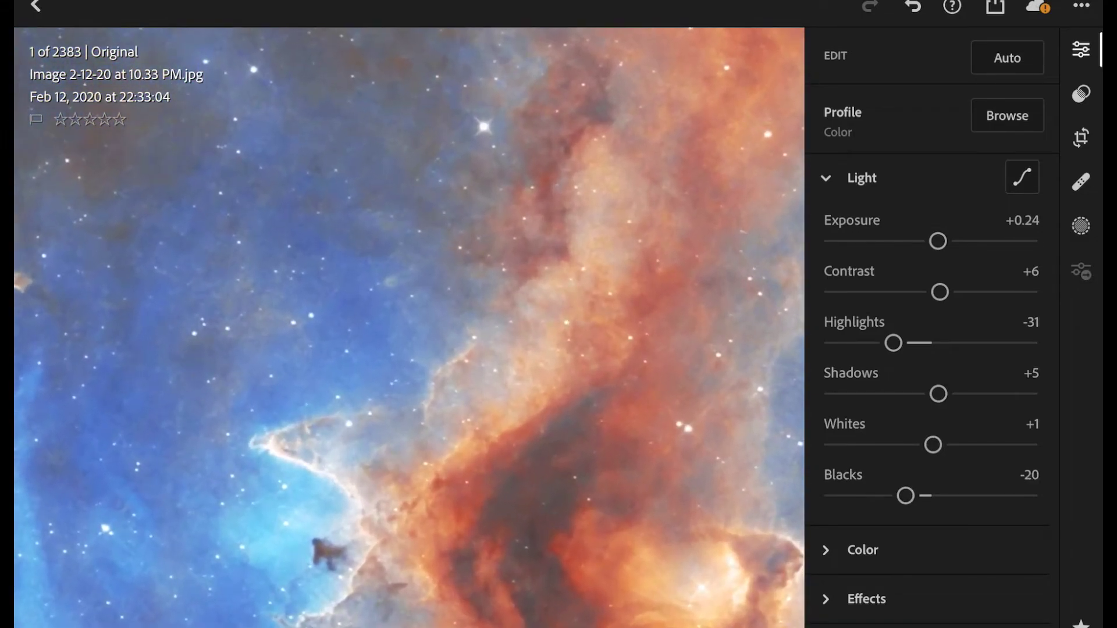
scroll(343, 500, up, 5)
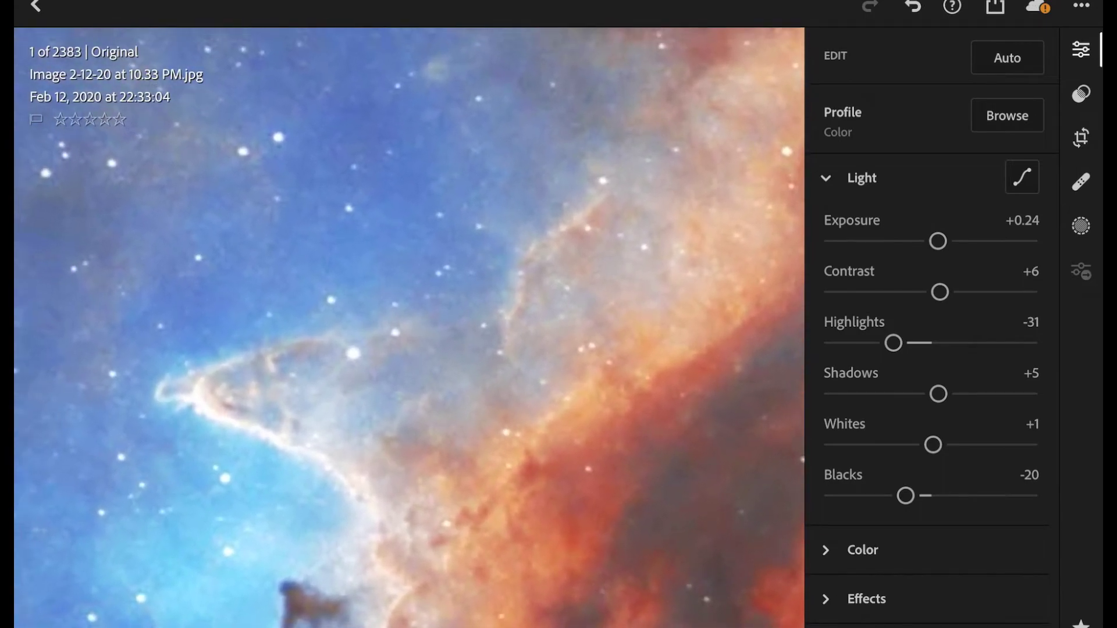
scroll(407, 326, down, 5)
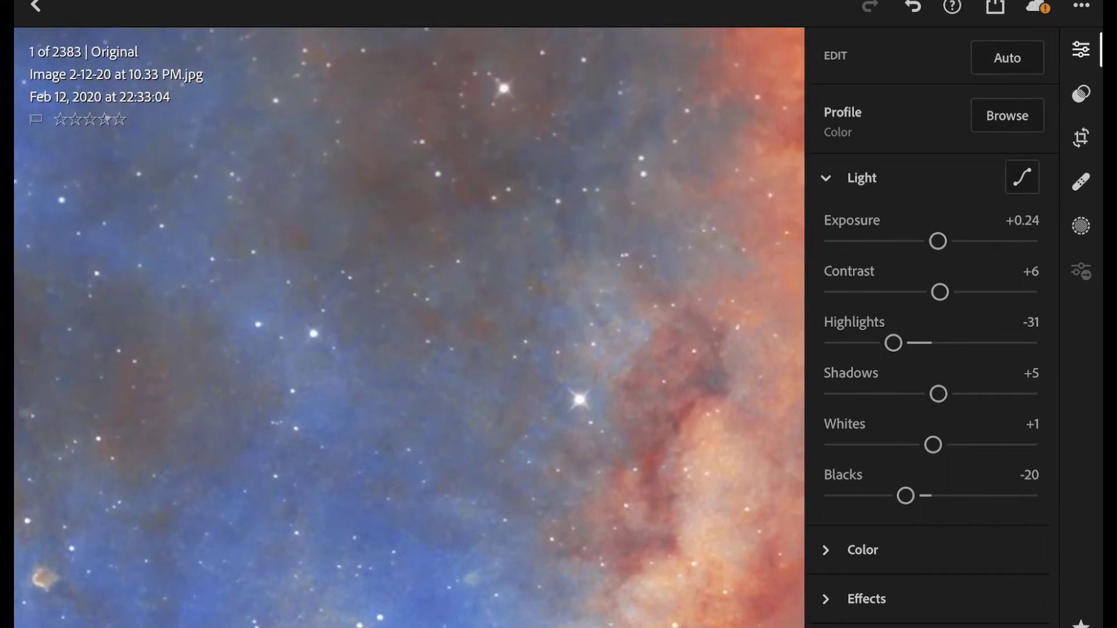
scroll(409, 327, up, 5)
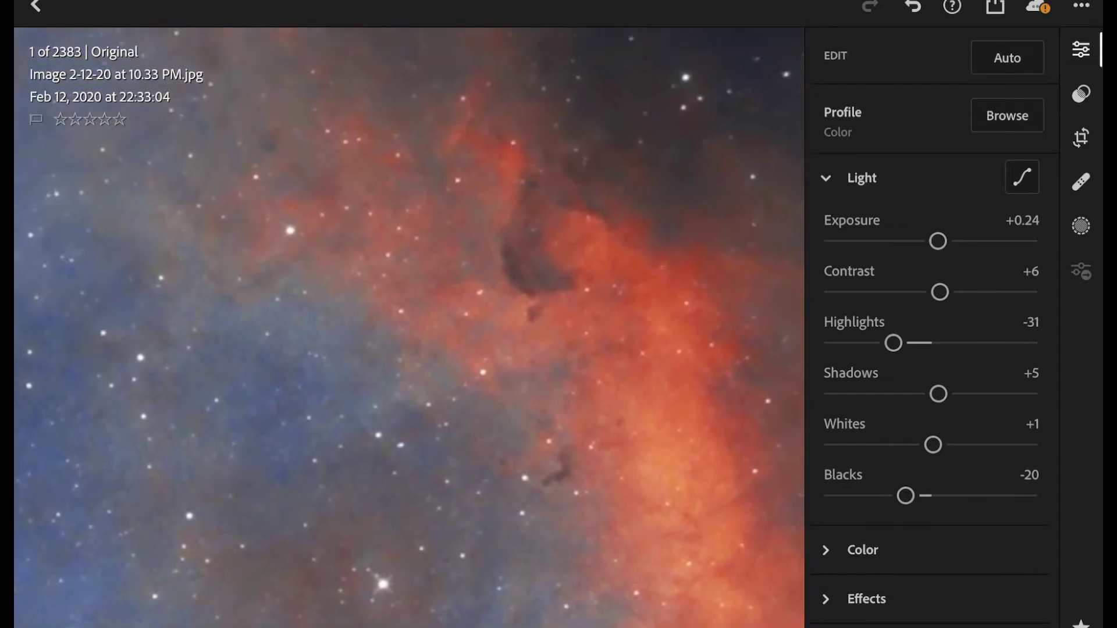
scroll(409, 328, up, 5)
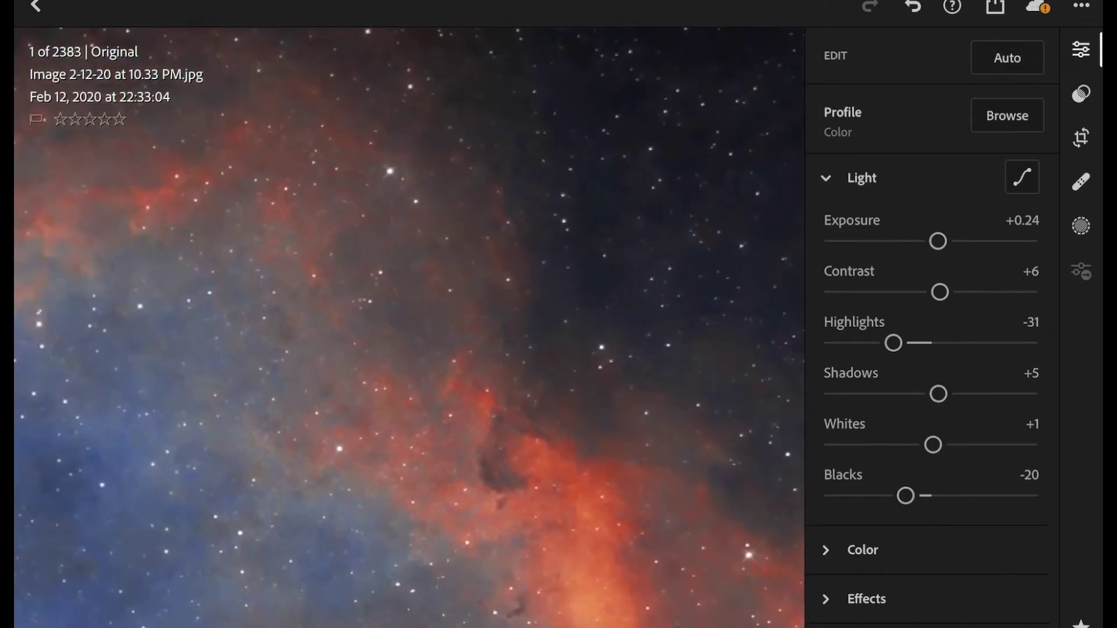
scroll(409, 328, down, 5)
scroll(409, 327, up, 6)
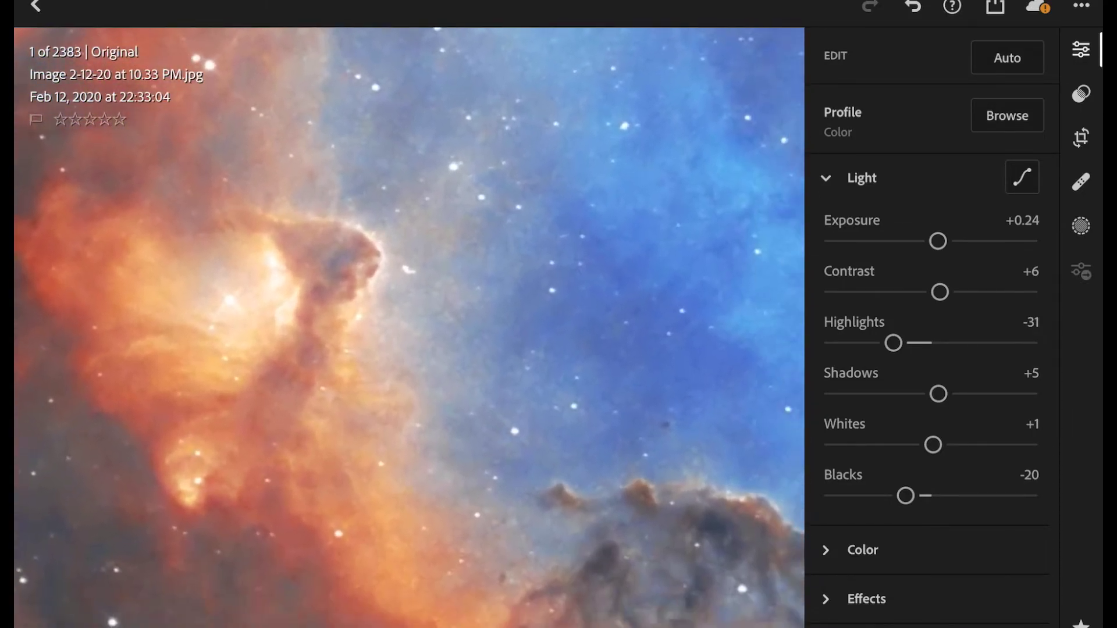
scroll(409, 328, right, 5)
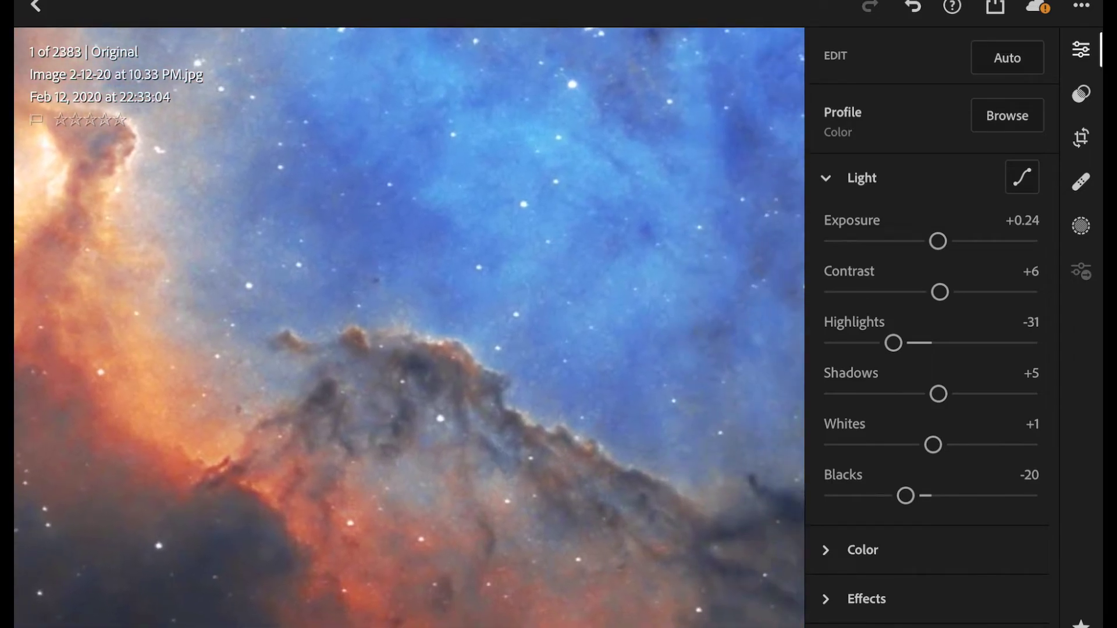
click(861, 178)
click(865, 325)
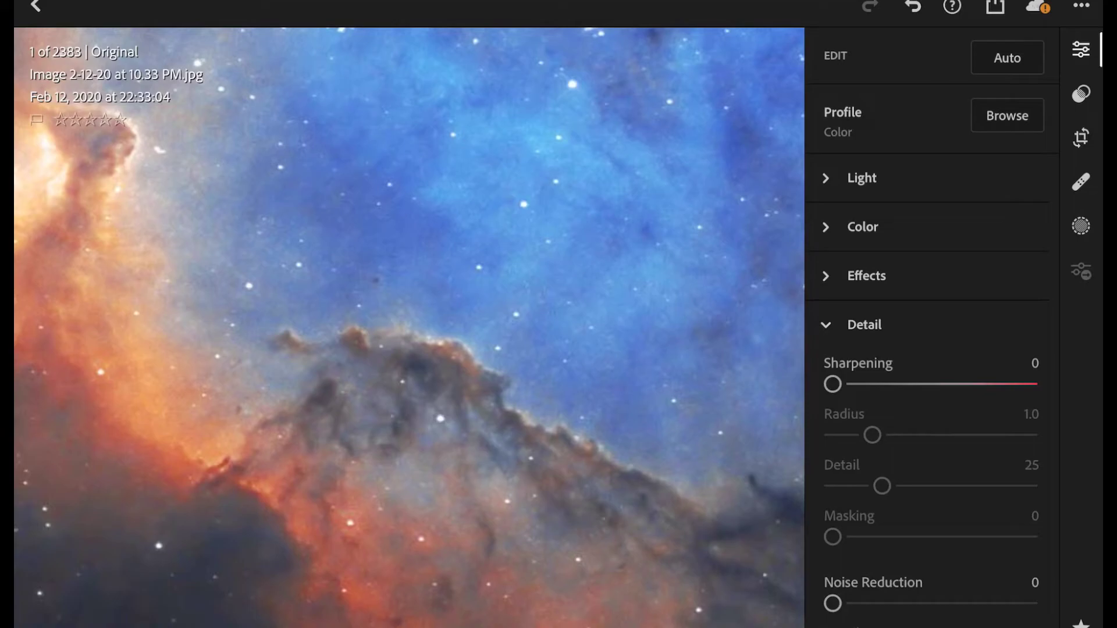
drag(833, 603, 859, 604)
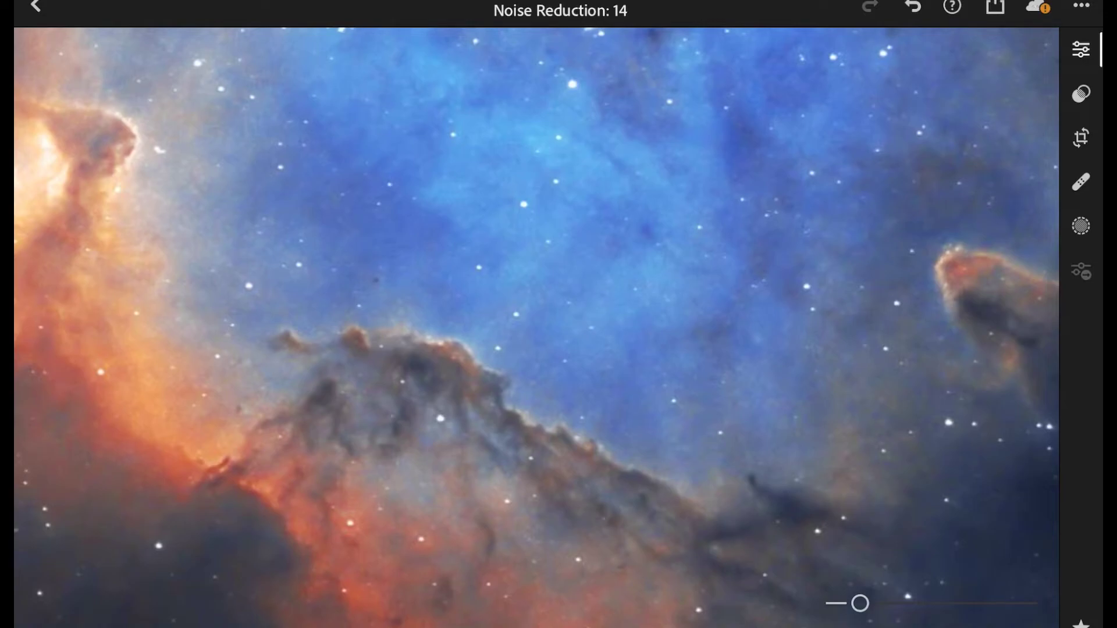
drag(860, 603, 860, 603)
drag(859, 603, 948, 603)
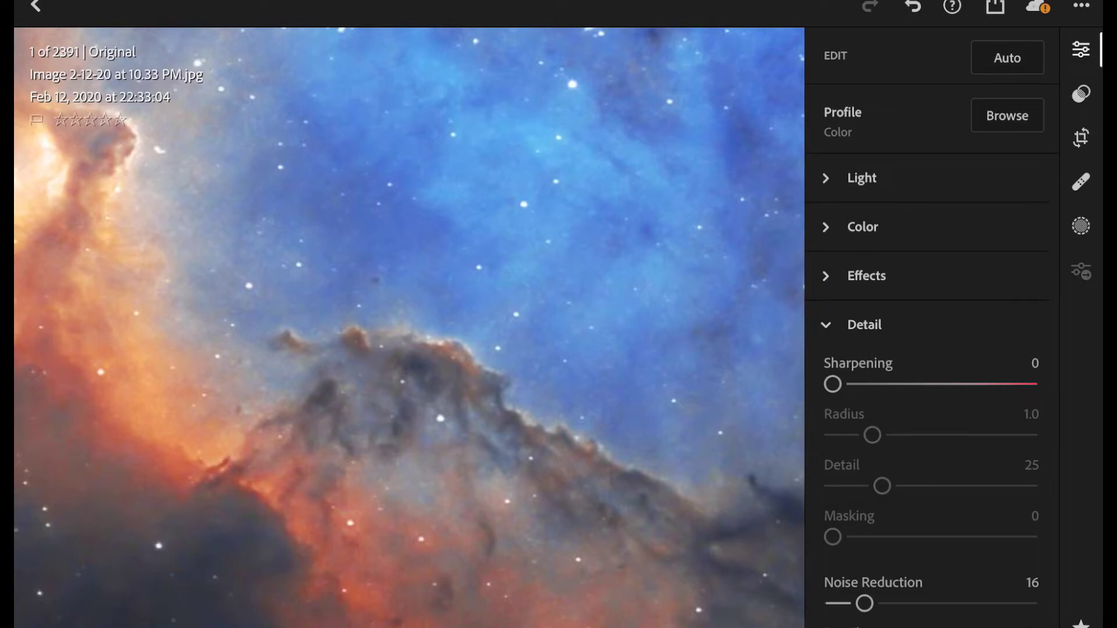
- Export the edited Soul Nebula photo from Lightroom to the camera roll
scroll(409, 327, down, 3)
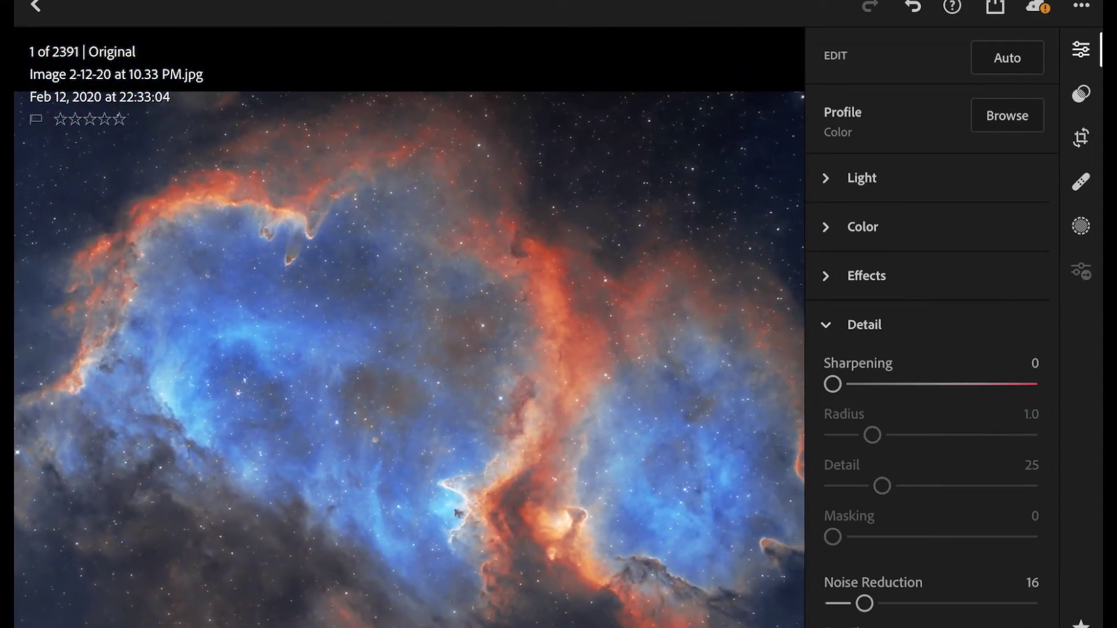
click(995, 7)
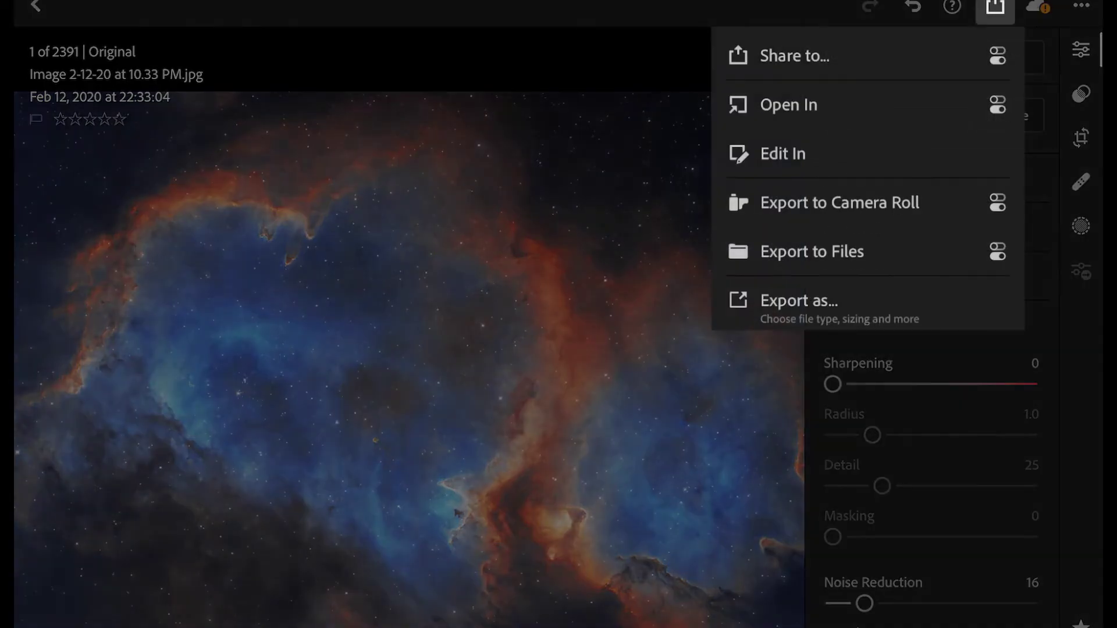
click(839, 202)
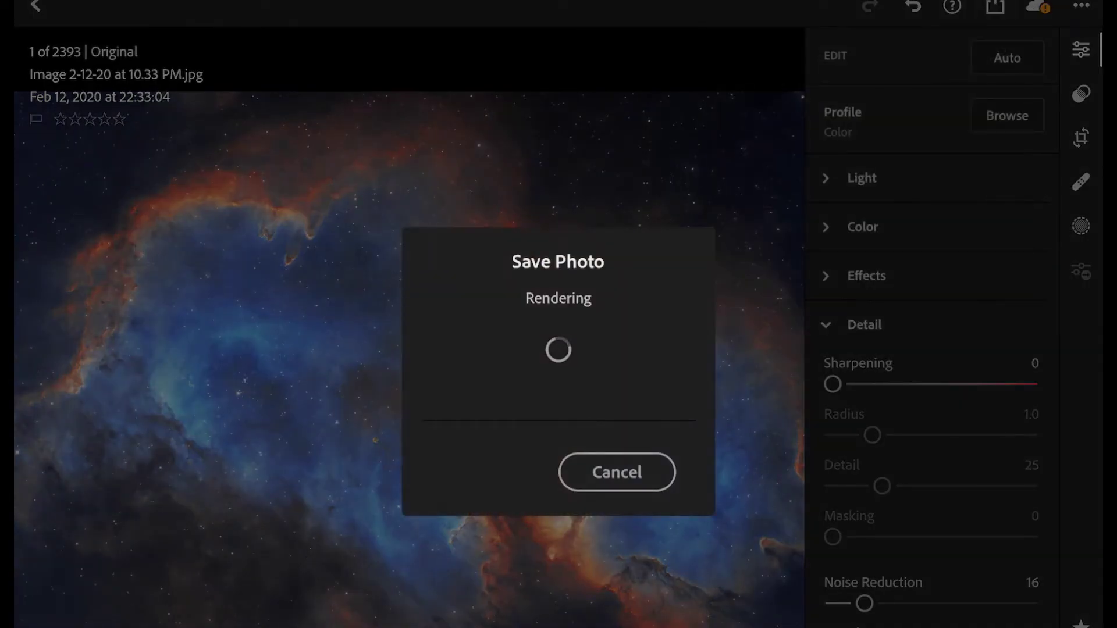